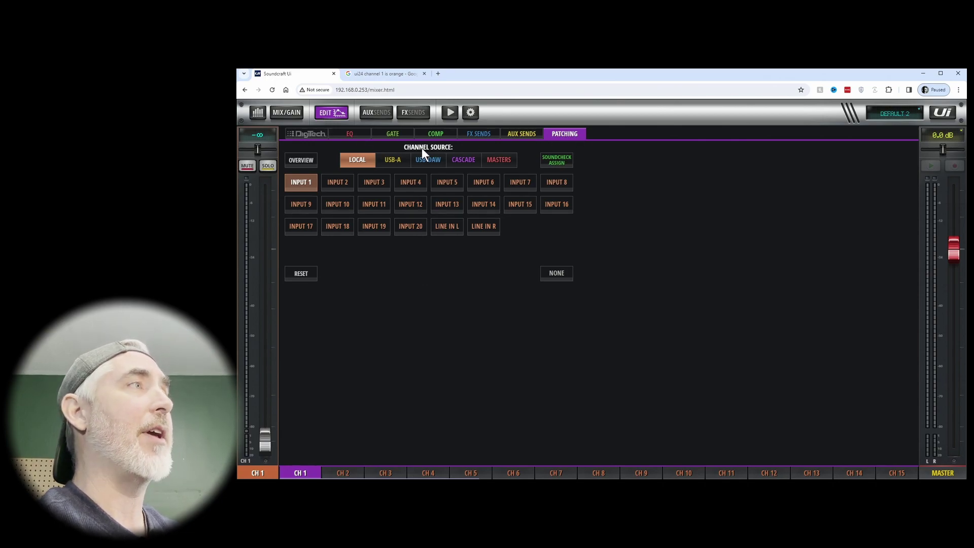
Patch channel 1 to USB-DAW slot 1 and channel 2 to USB-DAW slot 2, then return to the mixer.
left_click(429, 160)
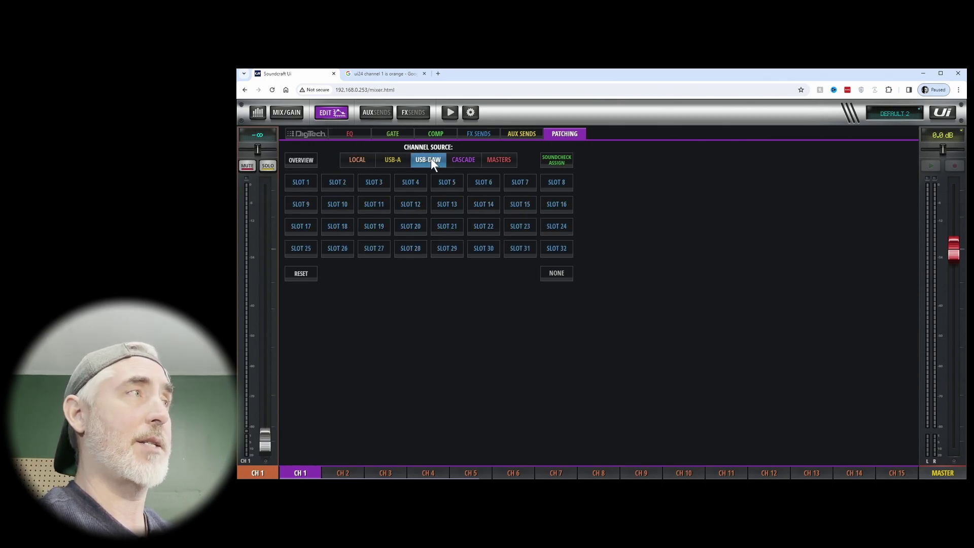
left_click(299, 185)
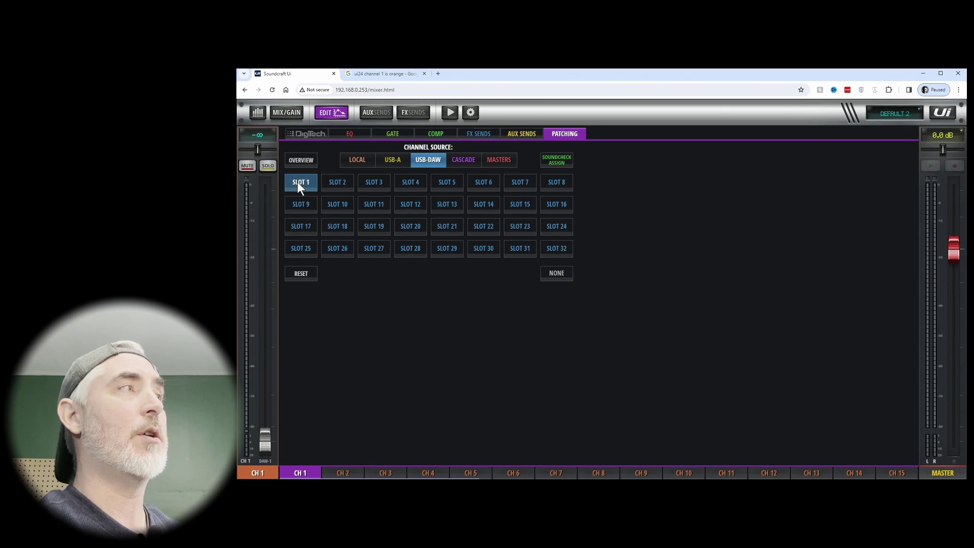
left_click(343, 472)
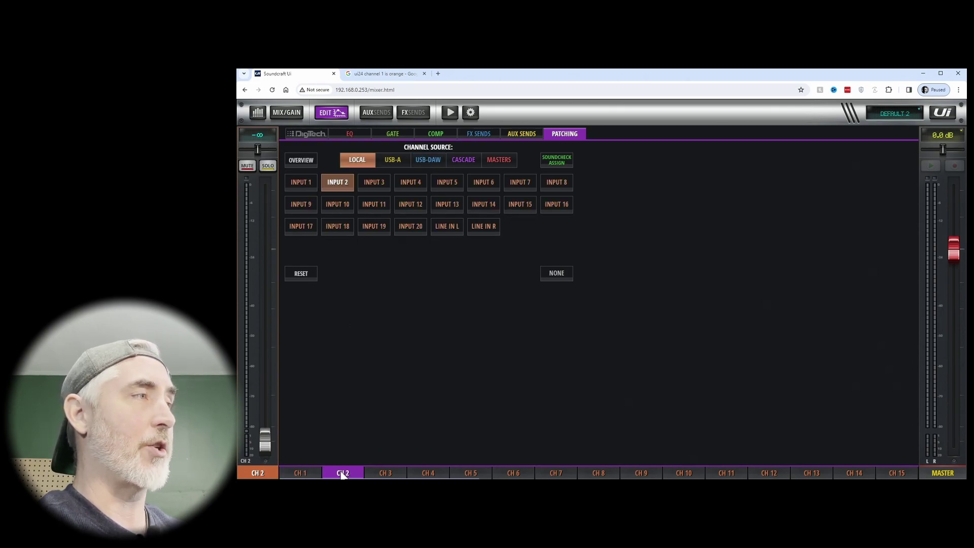
left_click(429, 159)
left_click(331, 181)
left_click(285, 112)
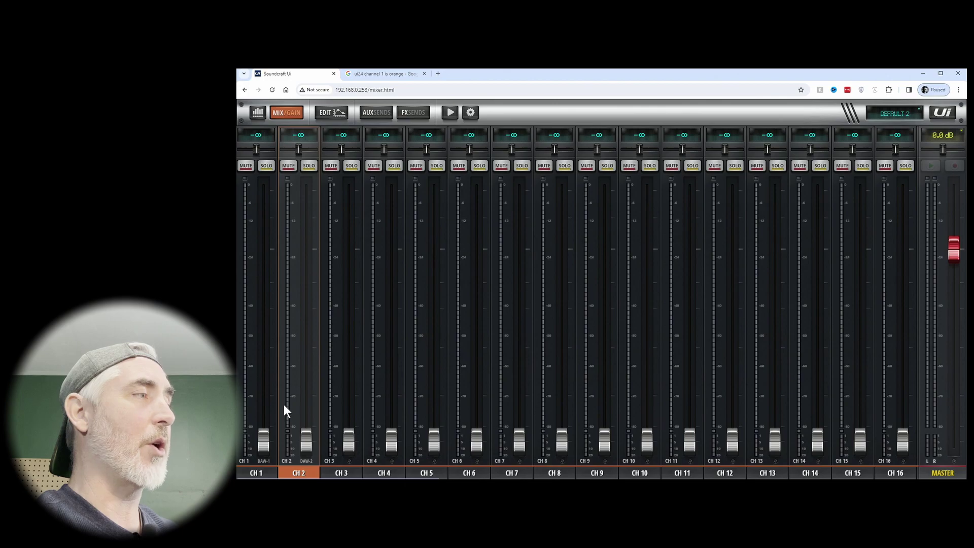
Bring up the Soundcraft Ui settings page with the saved shows and snapshots.
left_click(264, 468)
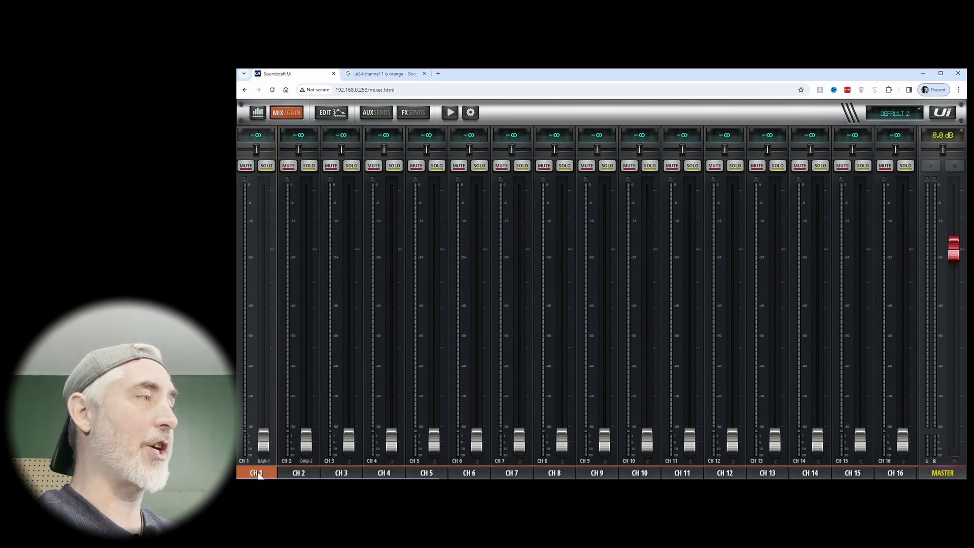
left_click(305, 468)
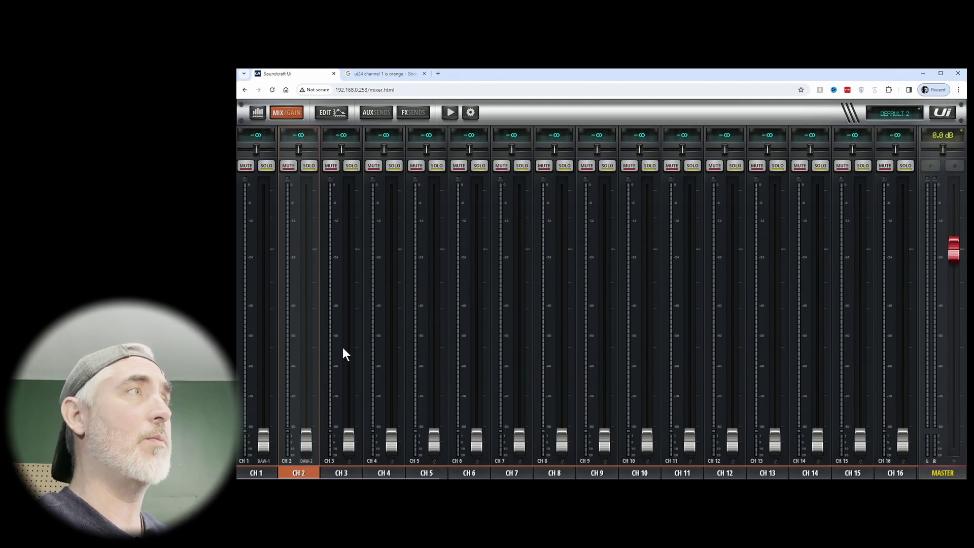
In the settings patching matrix, show USB-DAW 1–16 and patch sources 3–7 to channels 3–7.
left_click(471, 112)
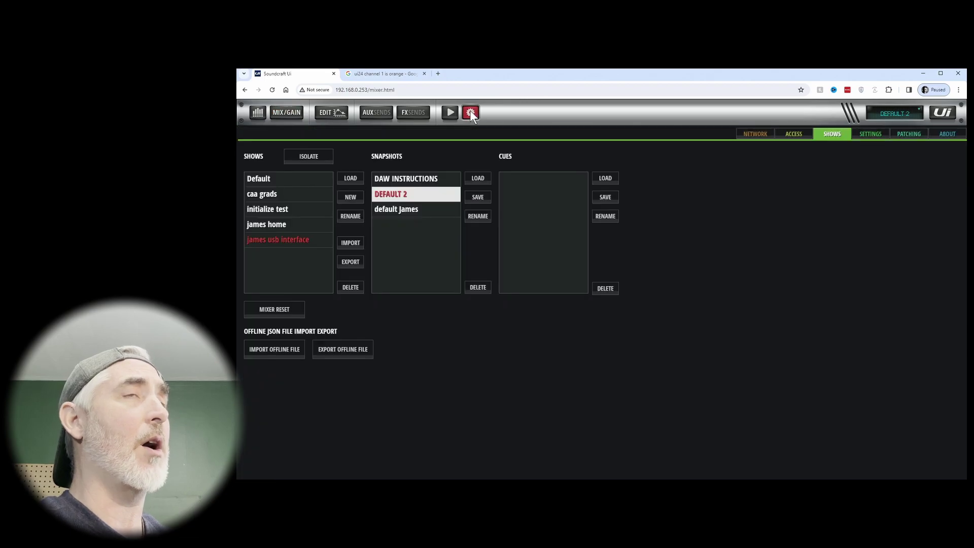
left_click(910, 135)
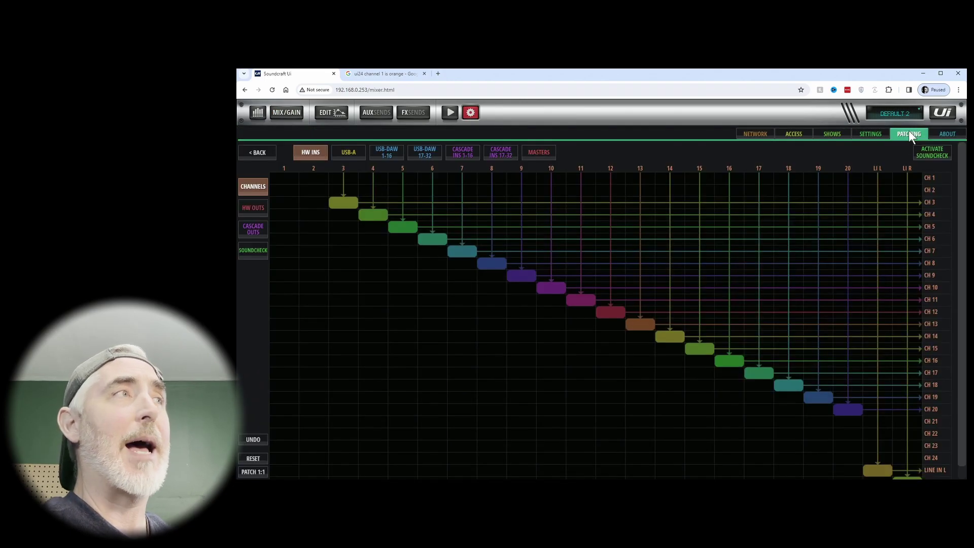
left_click(386, 153)
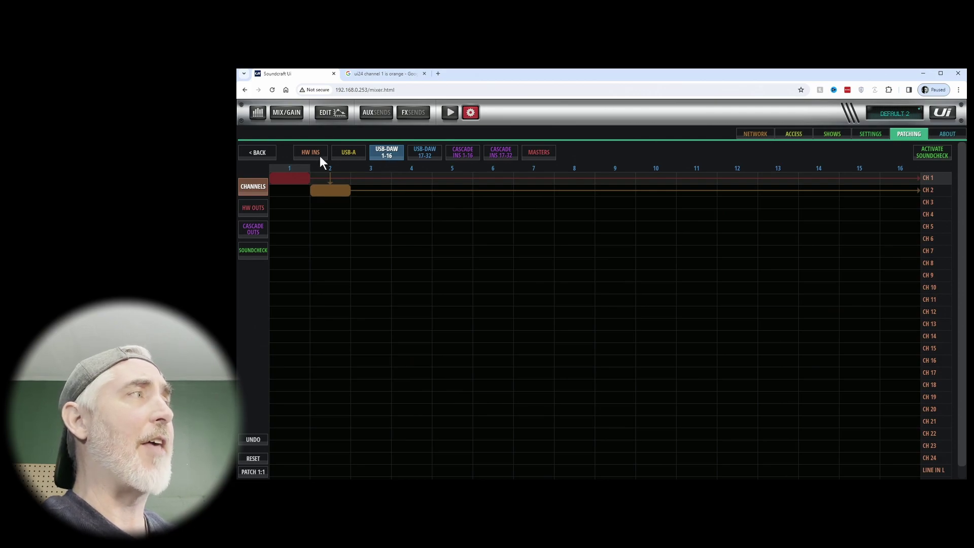
left_click(366, 201)
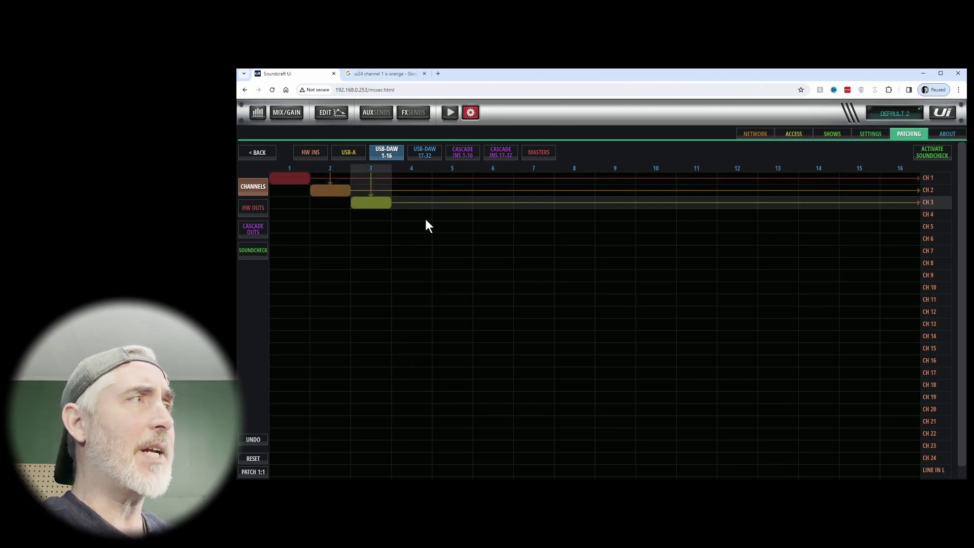
left_click(425, 218)
left_click(442, 227)
left_click(487, 241)
left_click(521, 254)
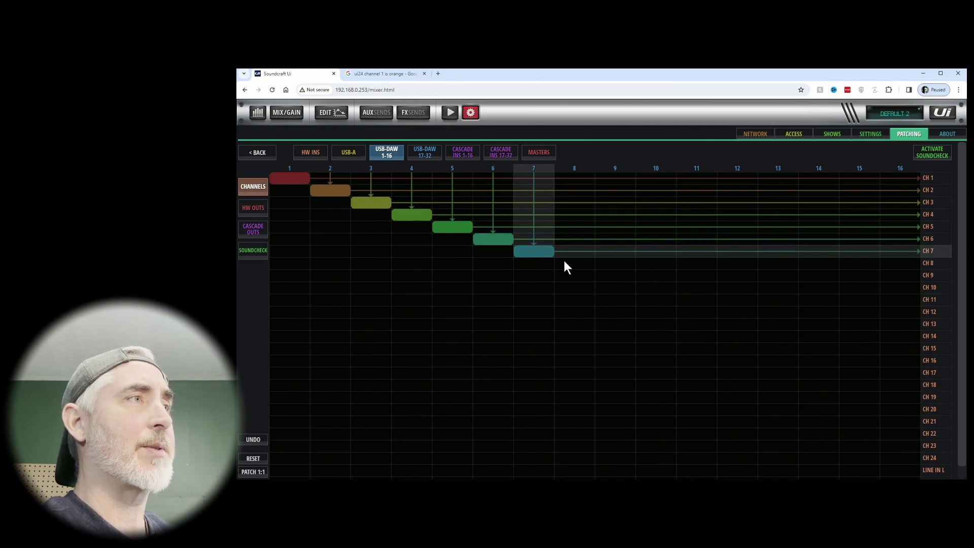
Apply and confirm PATCH 1:1, check USB-DAW 17–32, then return to the mixer view.
left_click(258, 473)
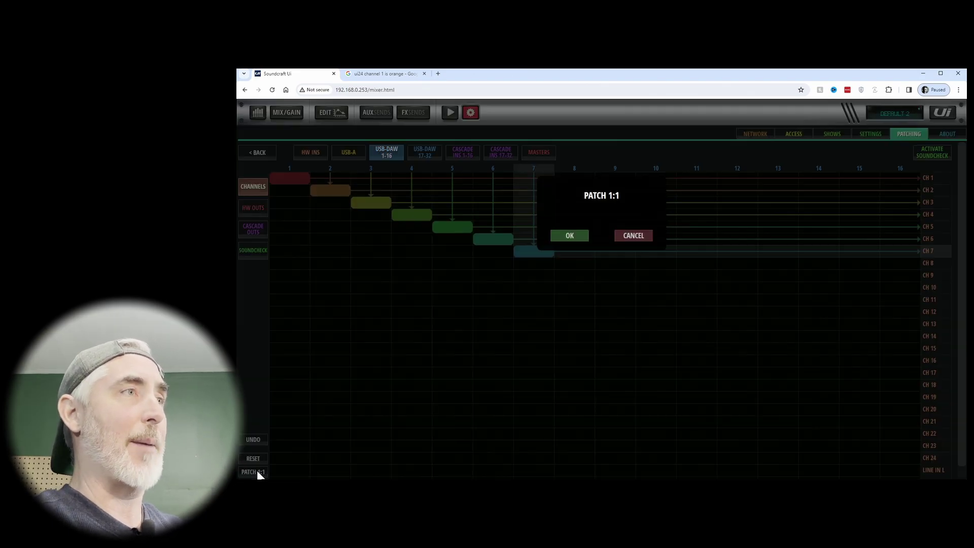
left_click(570, 233)
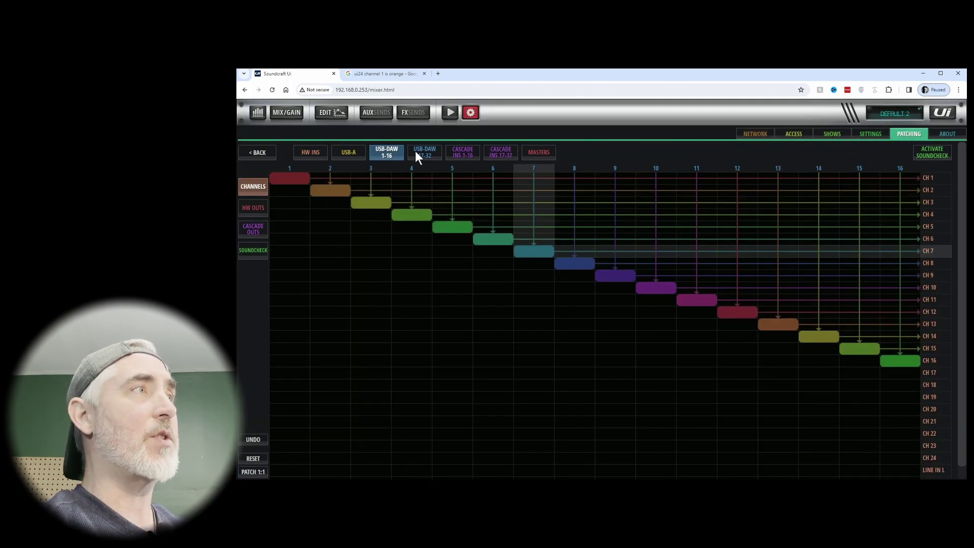
left_click(428, 153)
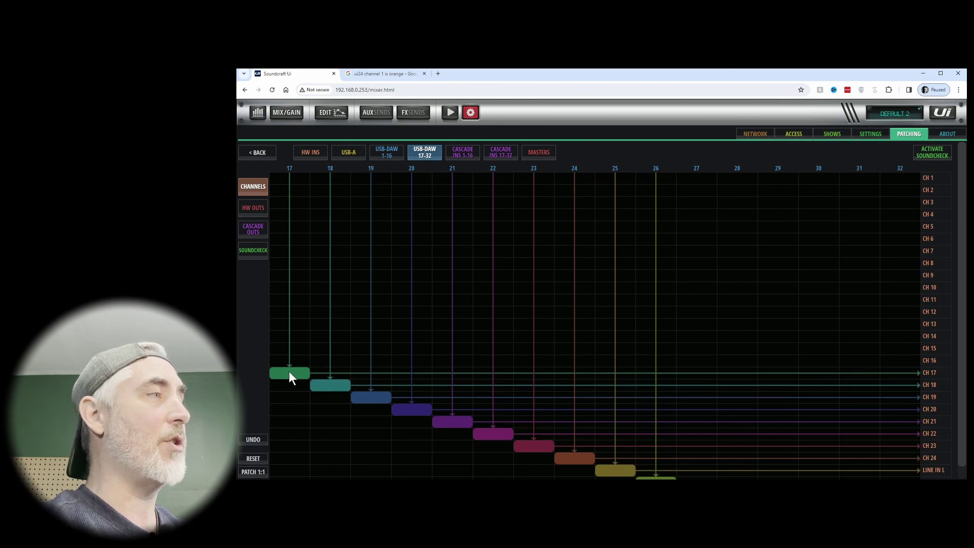
scroll(648, 441, "down", 1)
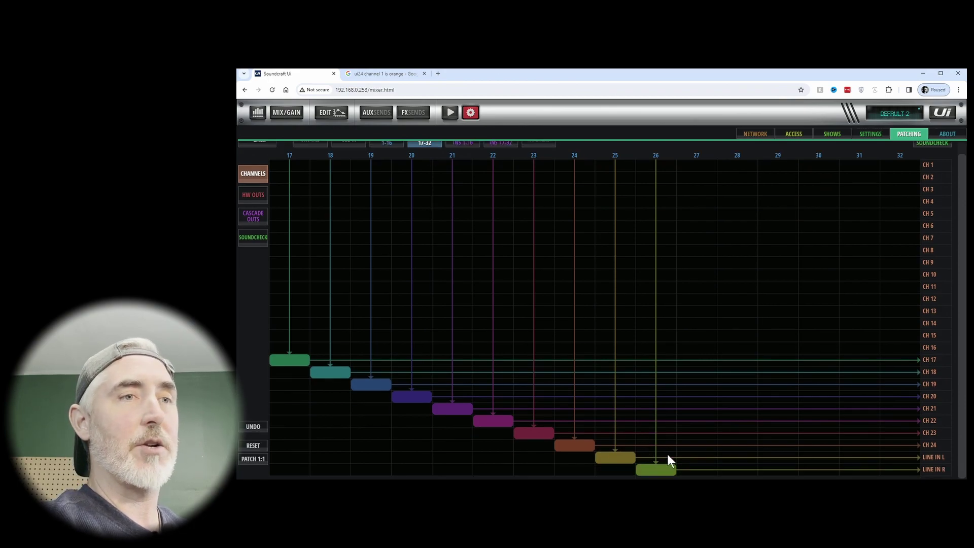
left_click(285, 112)
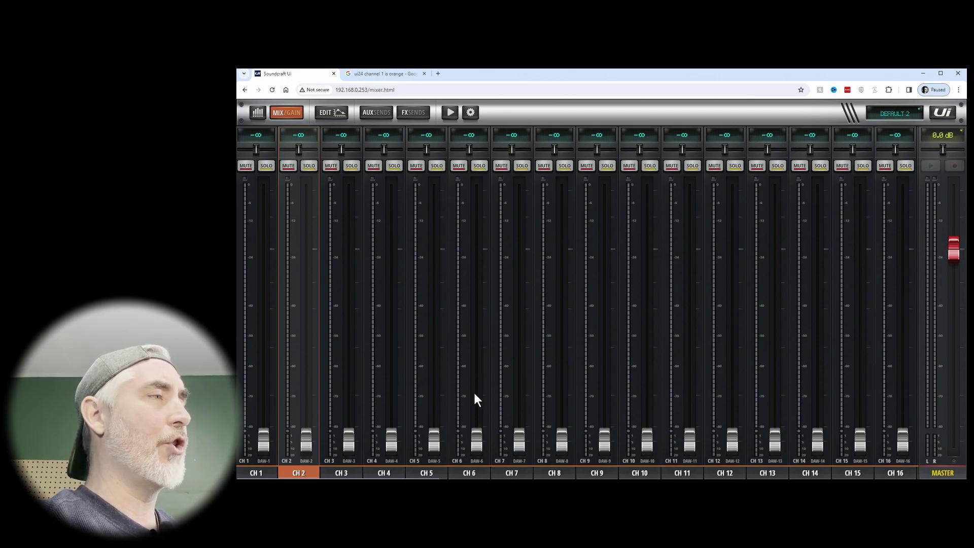
Swipe the channel strips back to channel 1 and select it.
left_click_drag(574, 363, 385, 349)
left_click_drag(696, 345, 765, 341)
left_click_drag(604, 337, 741, 341)
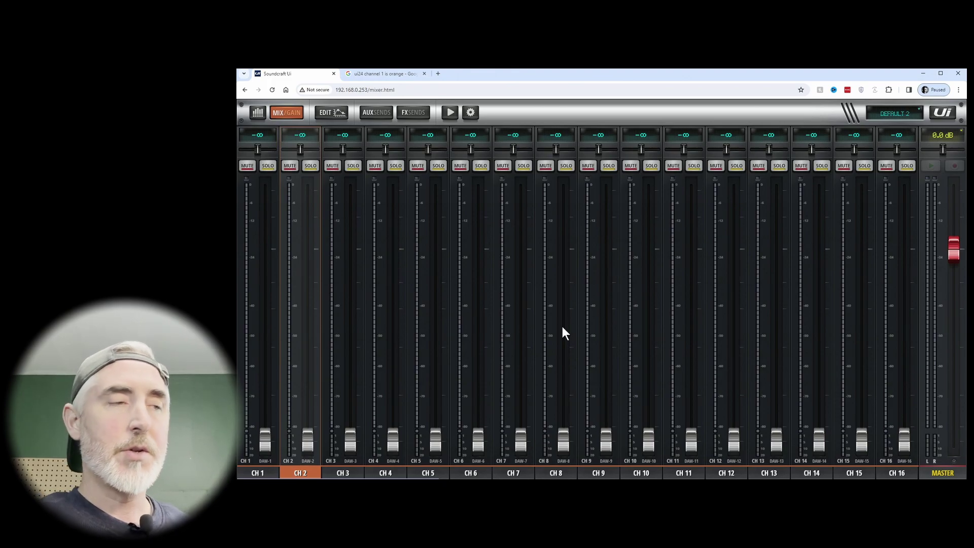
left_click(259, 472)
Switch channel 1's source from USB-DAW slot 1 to LOCAL Input 1 and return to the mixer.
left_click(330, 112)
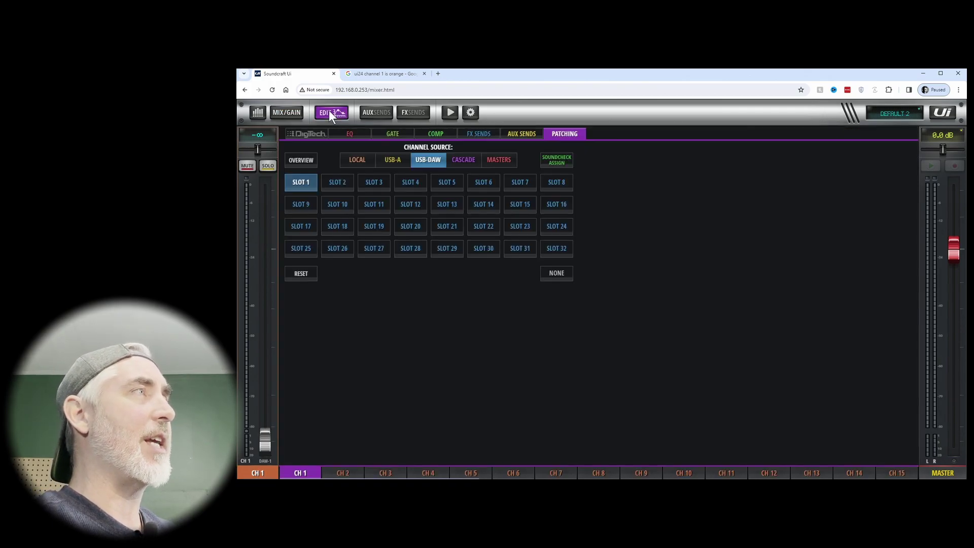
left_click(358, 159)
left_click(301, 183)
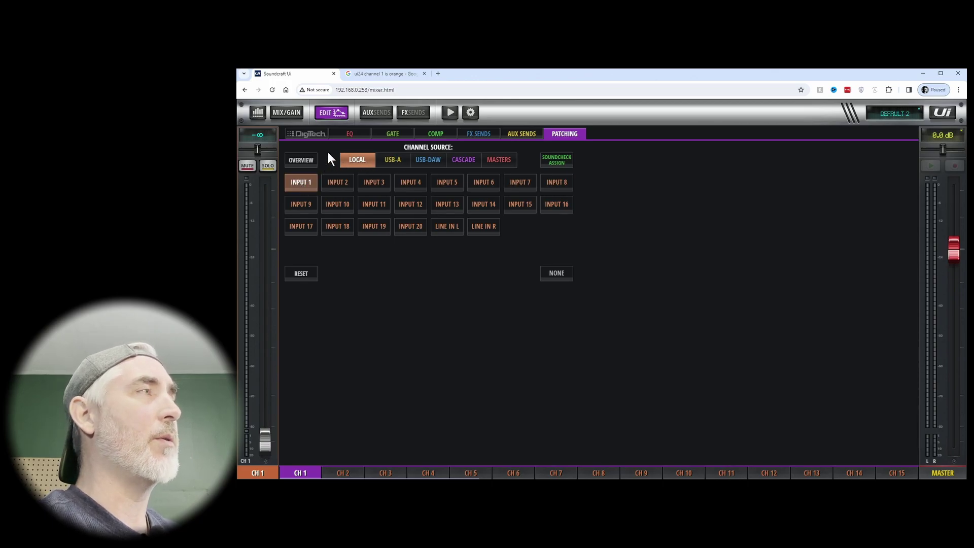
left_click(327, 111)
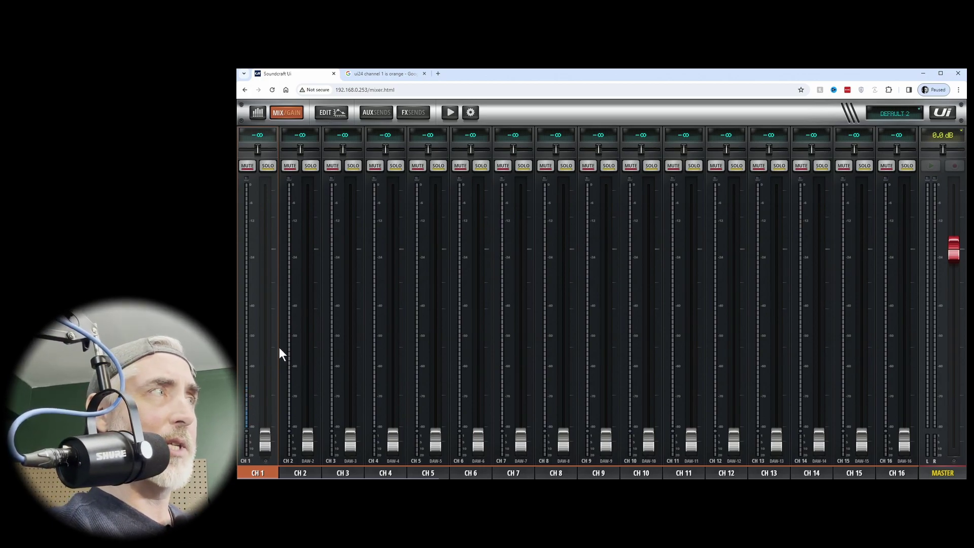
Raise channel 1's input gain to about +29 dB.
left_click(293, 113)
left_click_drag(261, 419, 272, 300)
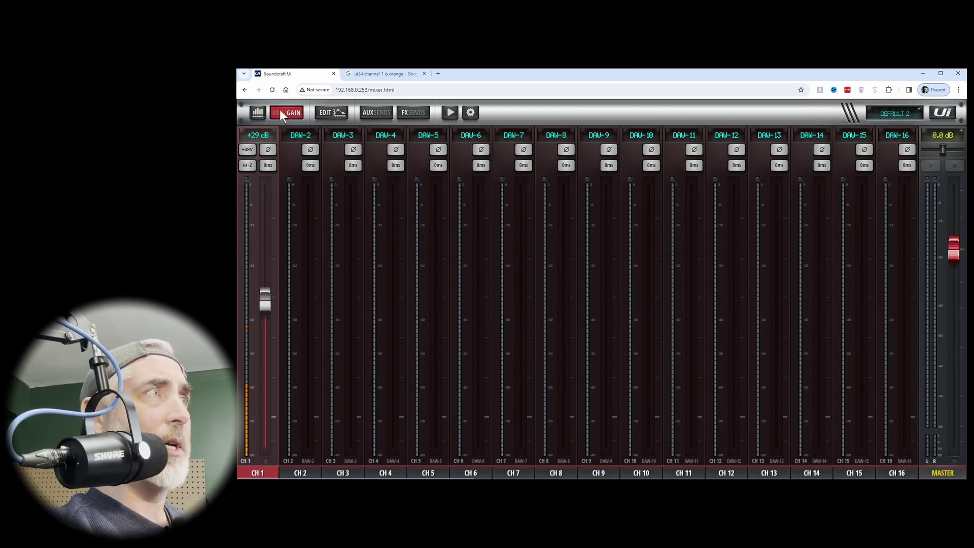
left_click(283, 113)
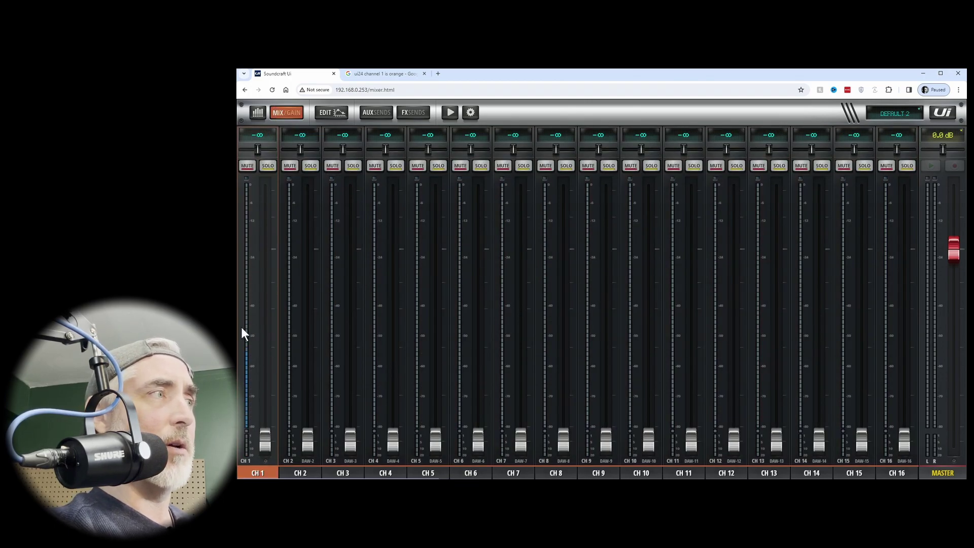
Bring channel 1's fader to about -6.5 dB and the master up to about 3.2 dB.
left_click_drag(265, 444, 260, 336)
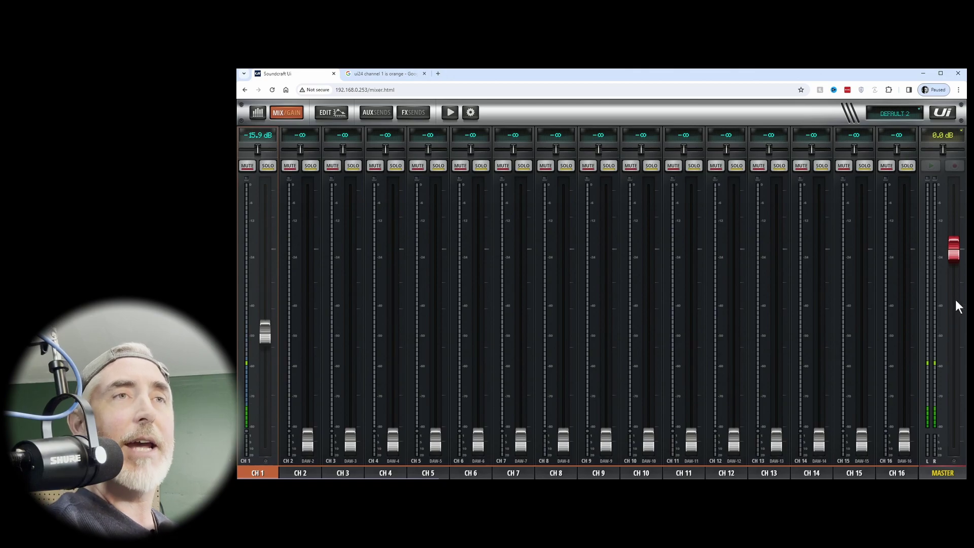
mouse_move(953, 248)
left_mouse_down()
mouse_move(953, 237)
mouse_move(953, 245)
left_mouse_up()
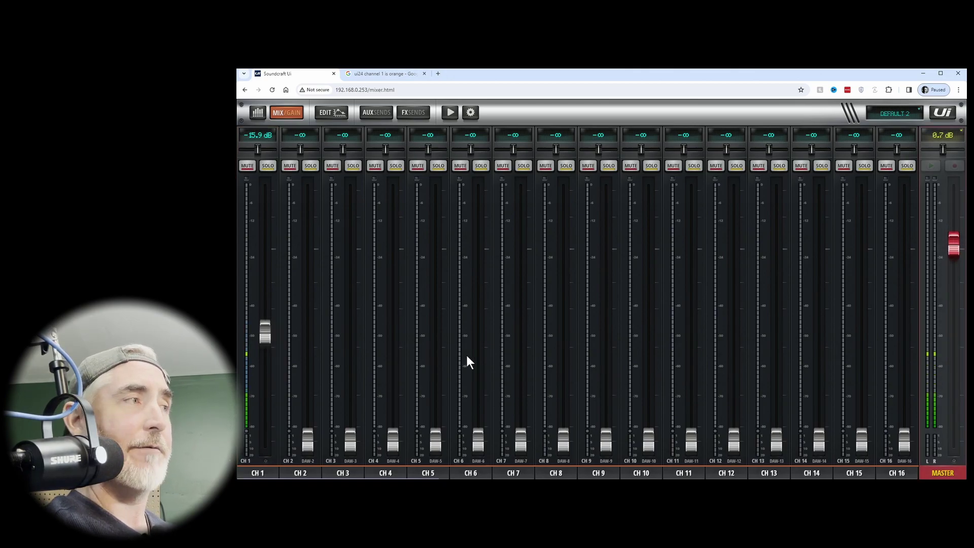
left_click_drag(263, 332, 267, 288)
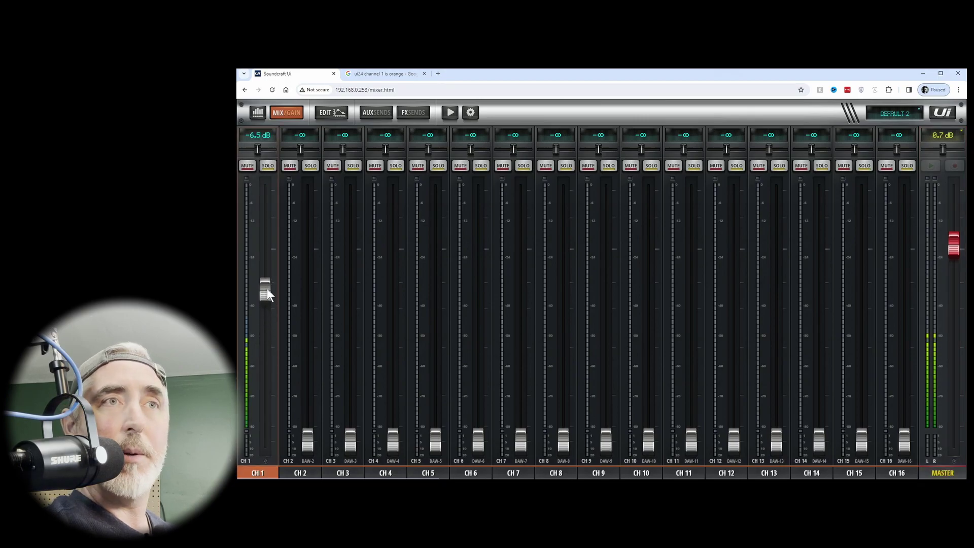
left_click_drag(953, 245, 957, 383)
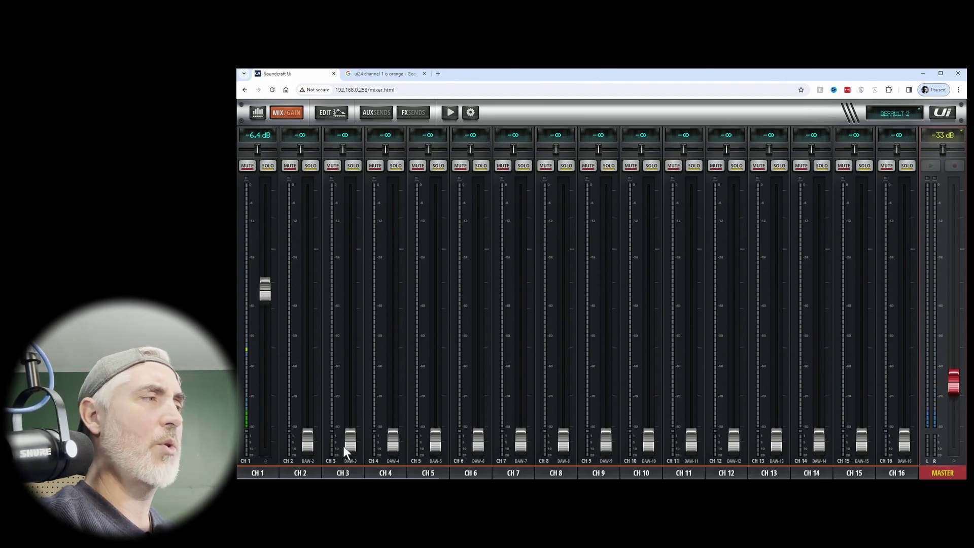
Switch channels 2 and 3 from USB-DAW to LOCAL inputs and return to the mixer level view.
left_click(303, 470)
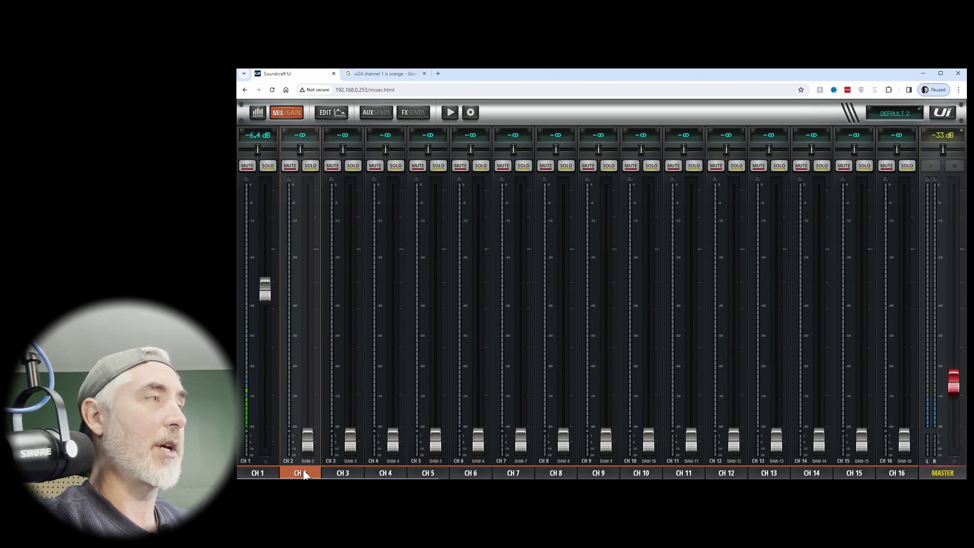
left_click(327, 112)
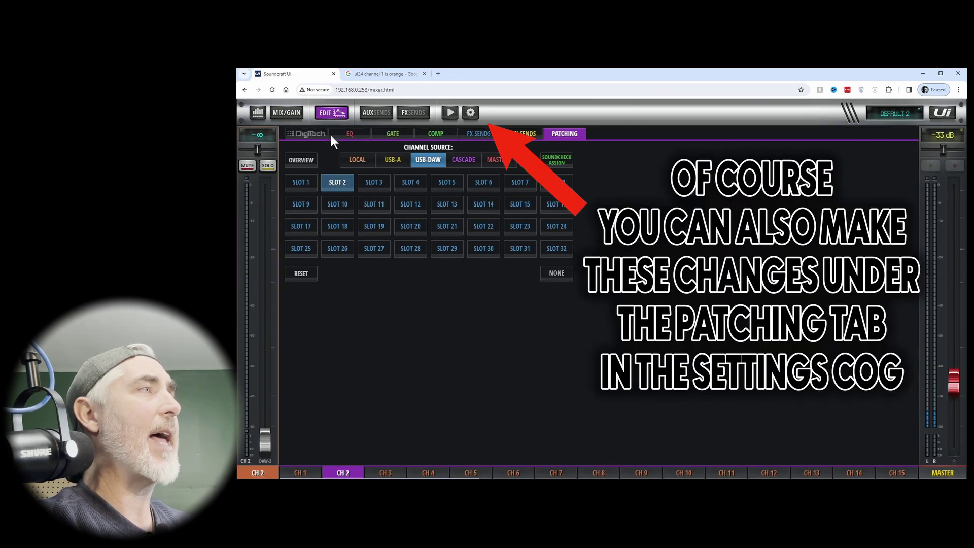
left_click(361, 159)
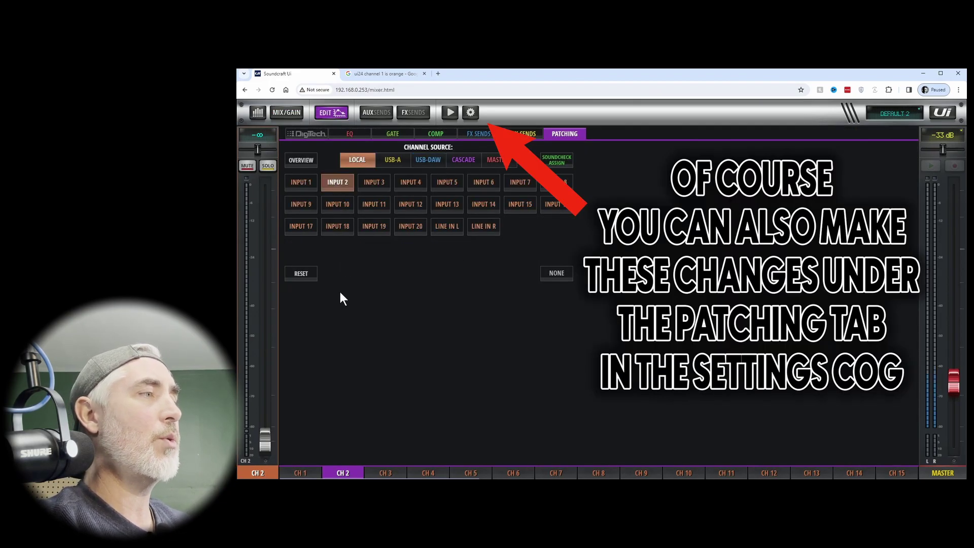
left_click(387, 471)
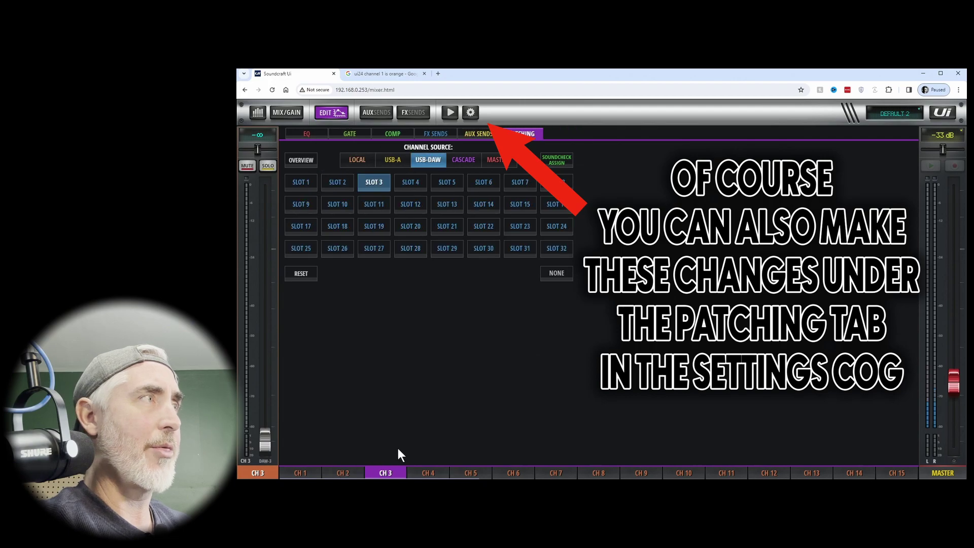
left_click(358, 158)
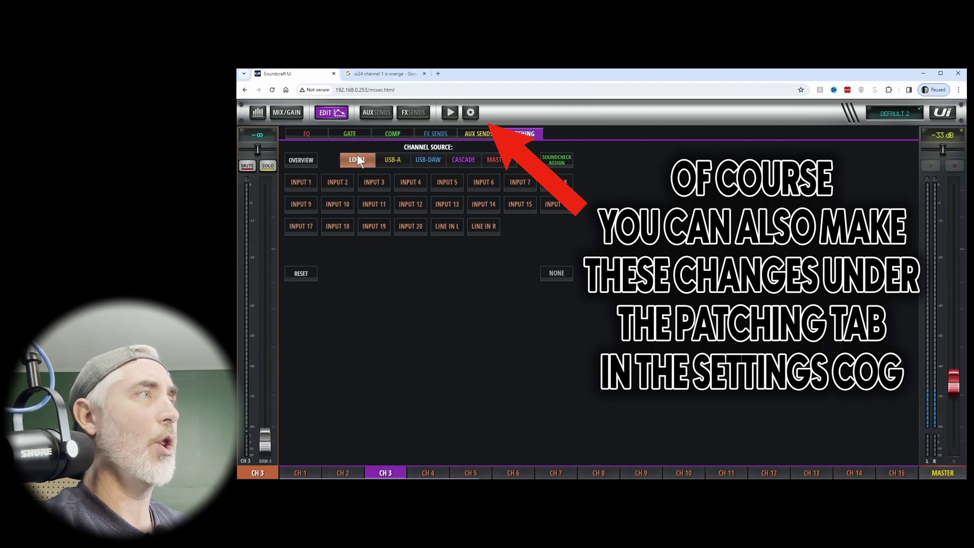
left_click(287, 111)
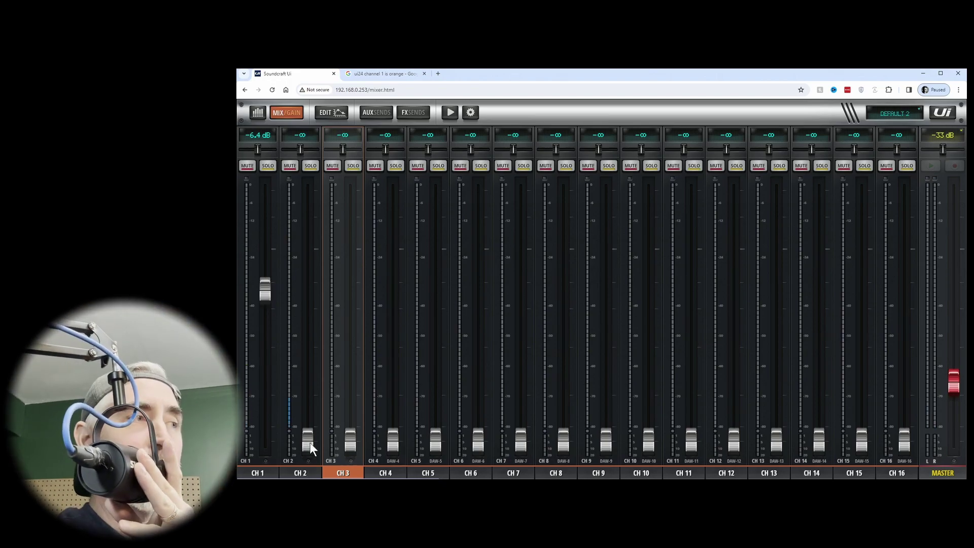
Give channel 2 about +29 dB input gain, set its fader to -5.4 dB and nudge the master.
left_click_drag(308, 442, 329, 376)
left_click(303, 135)
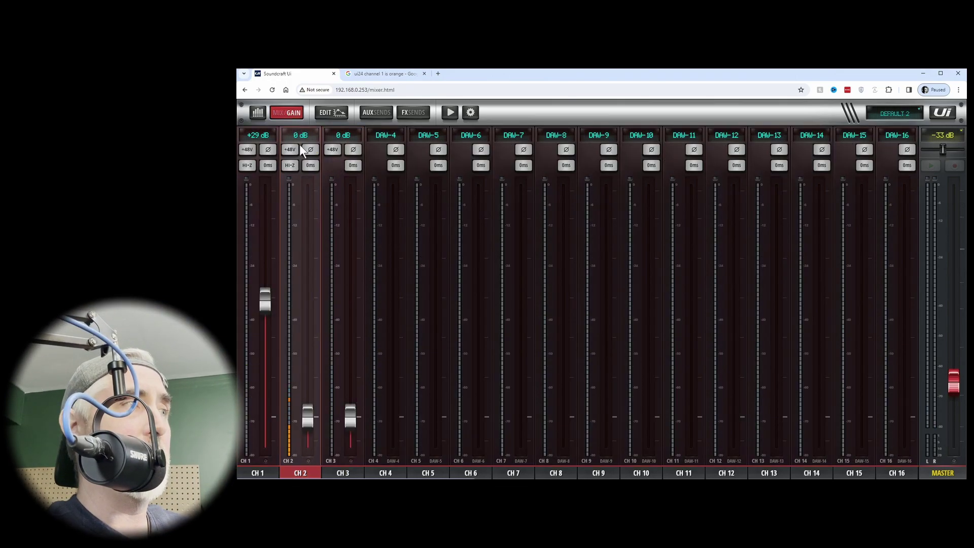
left_click_drag(305, 411, 316, 304)
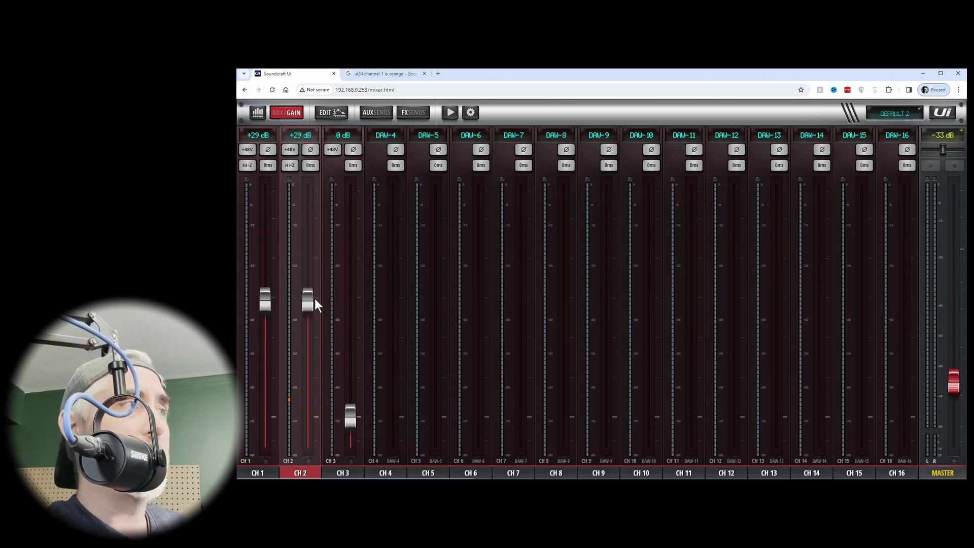
left_click(288, 114)
left_click_drag(310, 356, 310, 284)
mouse_move(954, 390)
left_mouse_down()
mouse_move(949, 193)
mouse_move(951, 383)
left_mouse_up()
left_click_drag(307, 299, 310, 283)
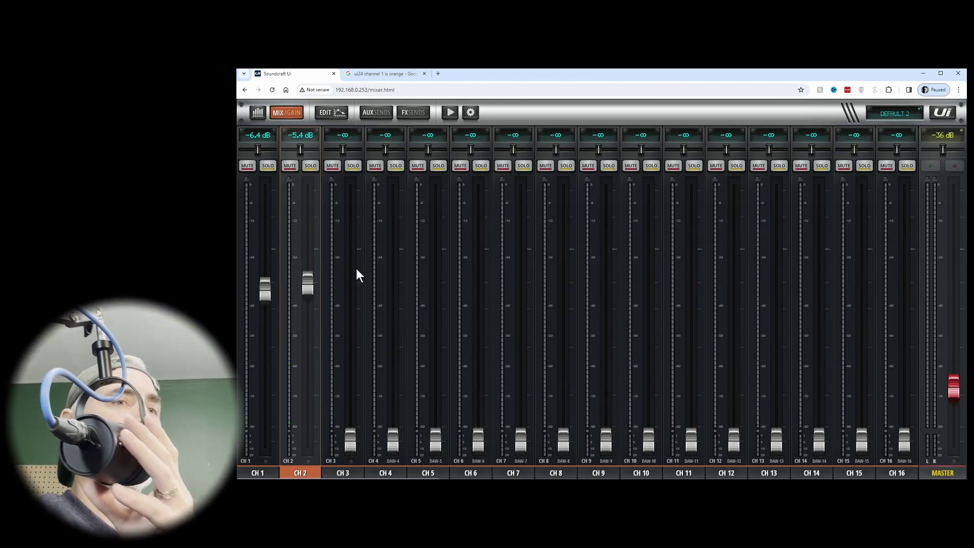
Set channel 3's fader to -7.0 dB and the master to about -15.8 dB.
left_click_drag(356, 440, 350, 294)
left_click(286, 112)
left_click(279, 108)
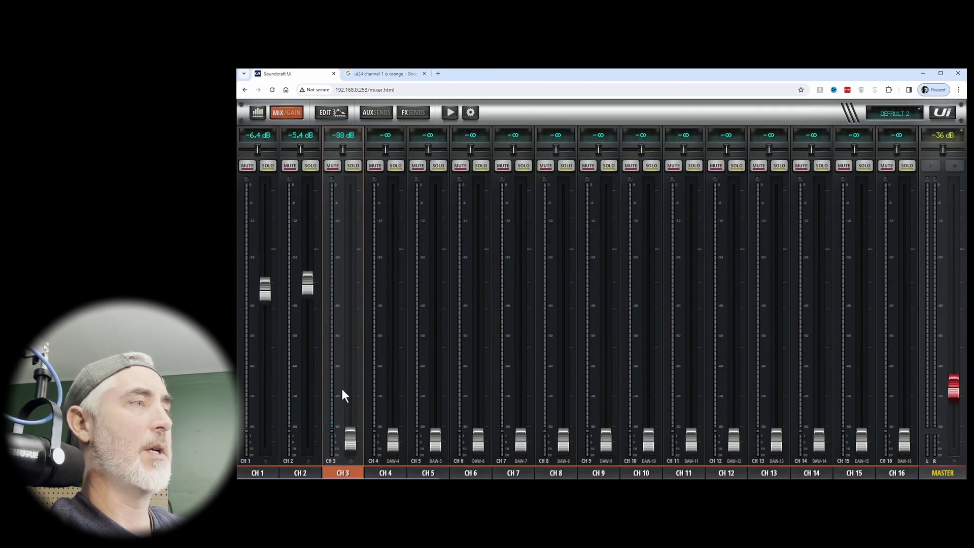
left_click_drag(350, 440, 362, 358)
left_click_drag(359, 333, 357, 289)
left_click_drag(954, 393, 954, 360)
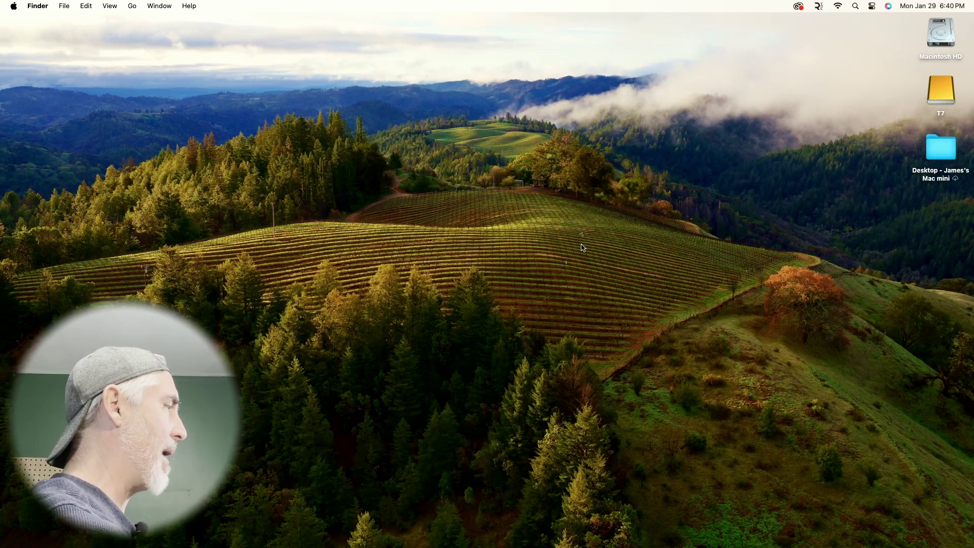
Launch Audio MIDI Setup through a Spotlight search for 'audio'.
key("super+space")
type("audio")
key("Return")
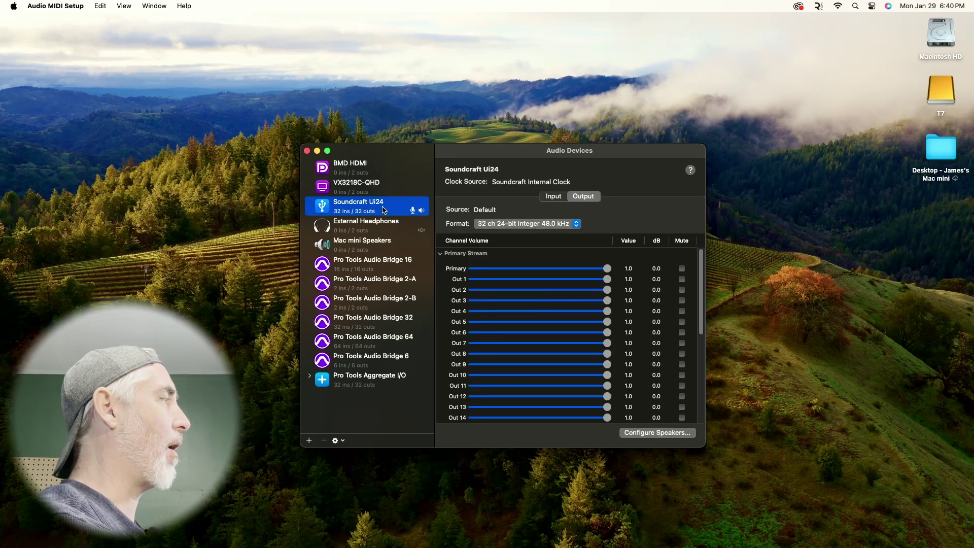
left_click_drag(448, 156, 469, 145)
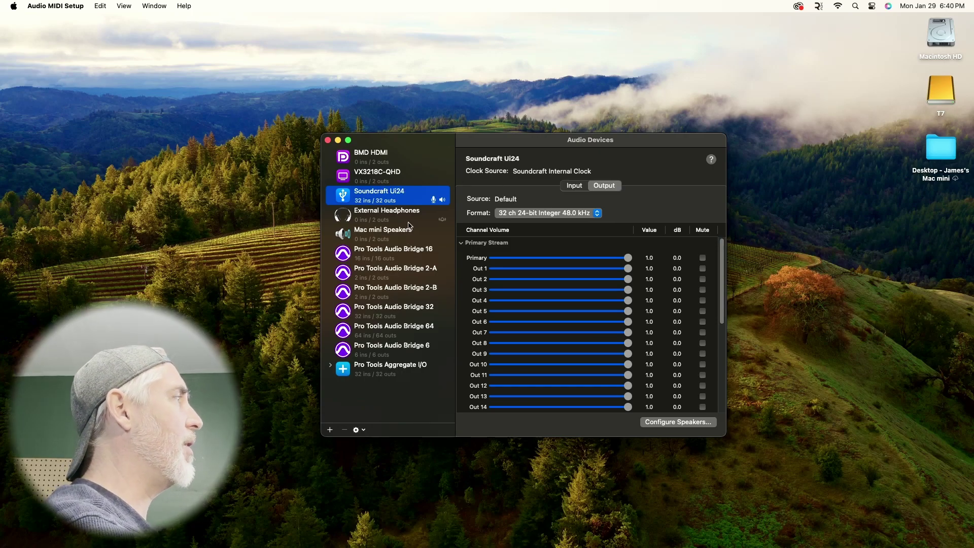
Inspect the Soundcraft Ui24 device's options, then close the Audio Devices window.
right_click(418, 195)
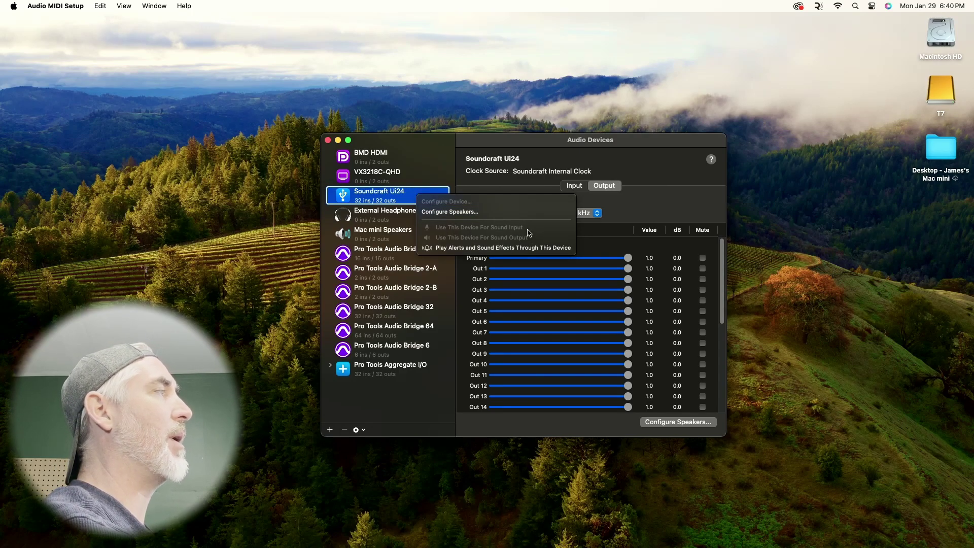
left_click(414, 193)
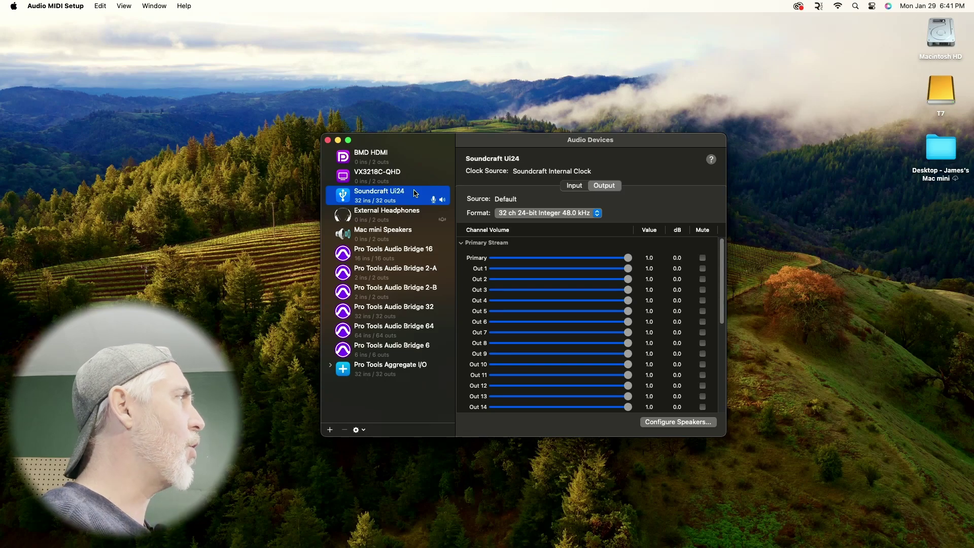
key("super+w")
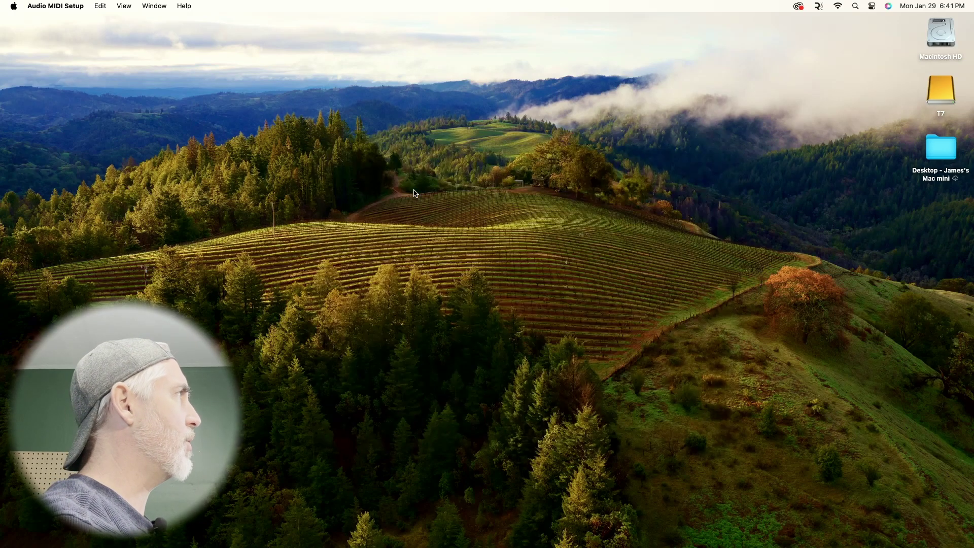
Quit Audio MIDI Setup and launch REAPER through system search.
key("super+q")
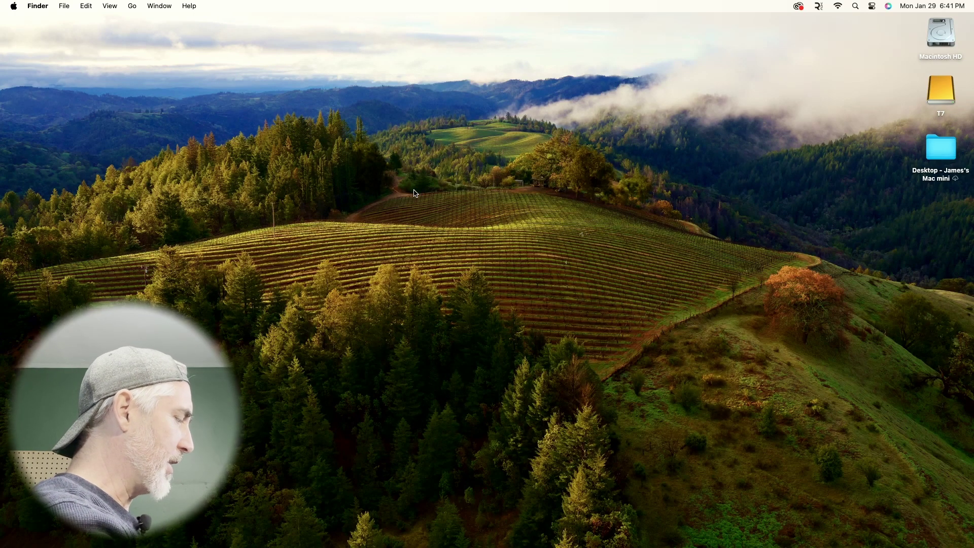
key("super+space")
type("reap")
key("Return")
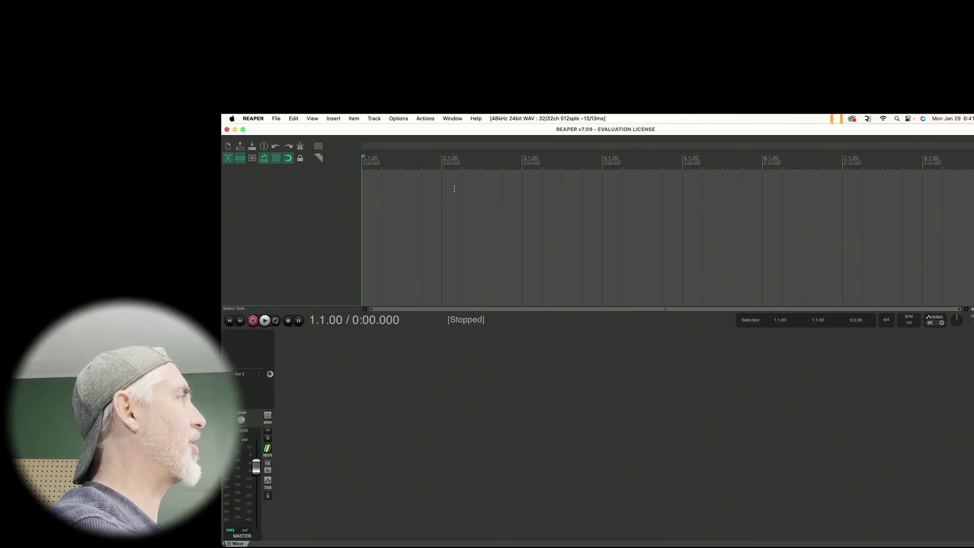
In REAPER Preferences, keep Soundcraft Ui24 as the audio device, apply, and show the Audio page.
left_click(398, 118)
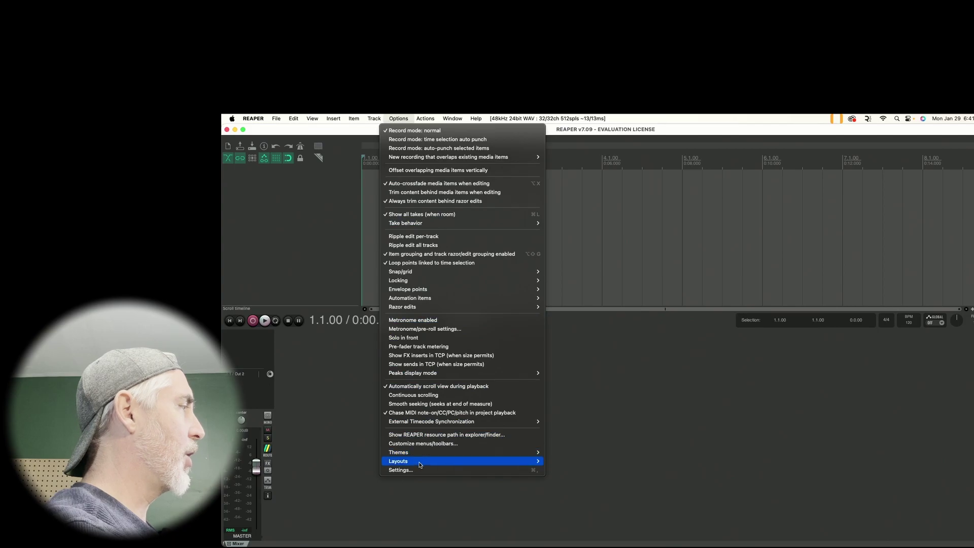
left_click(421, 469)
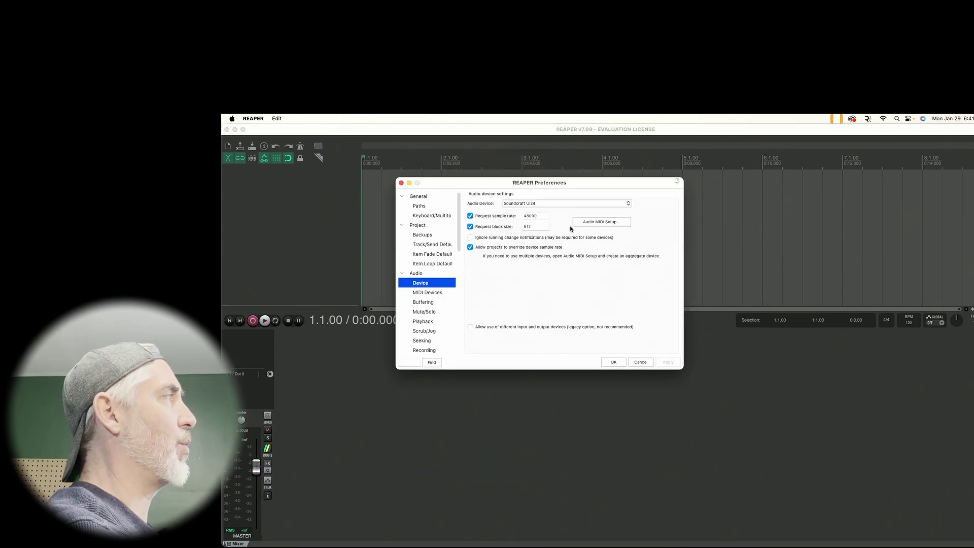
left_click(533, 204)
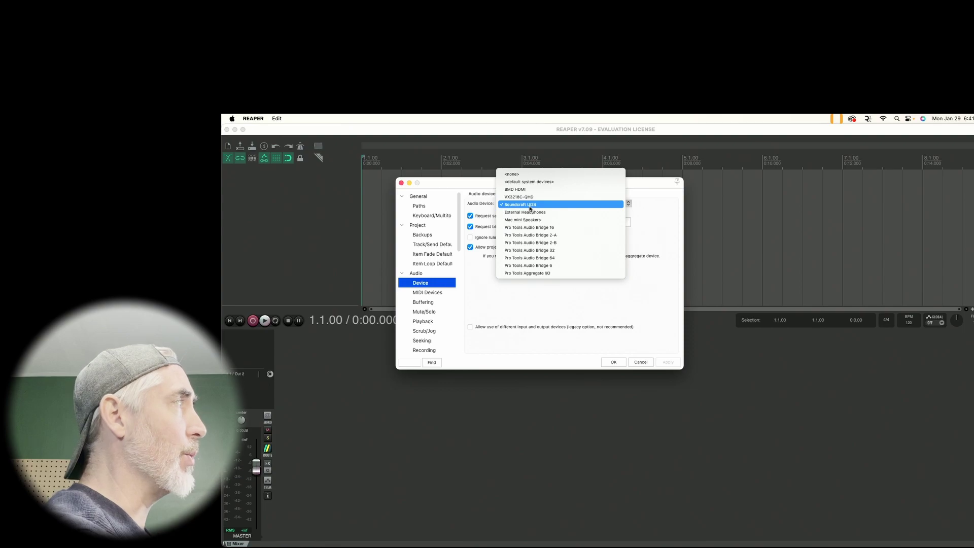
left_click(530, 208)
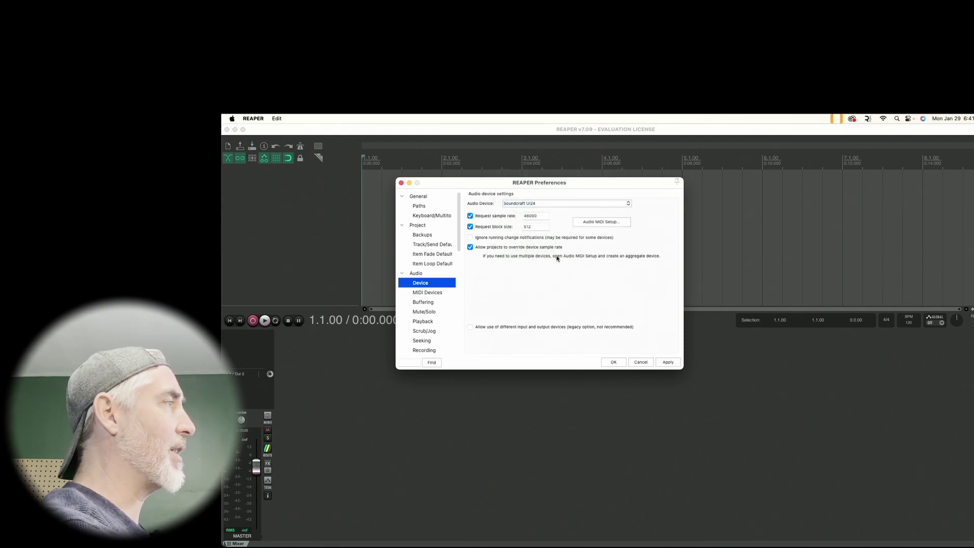
left_click(669, 362)
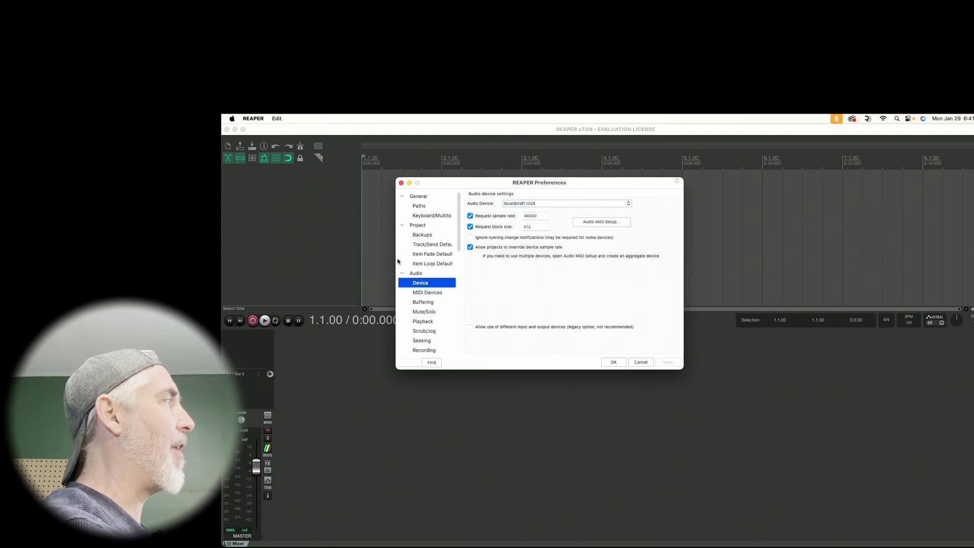
left_click(417, 274)
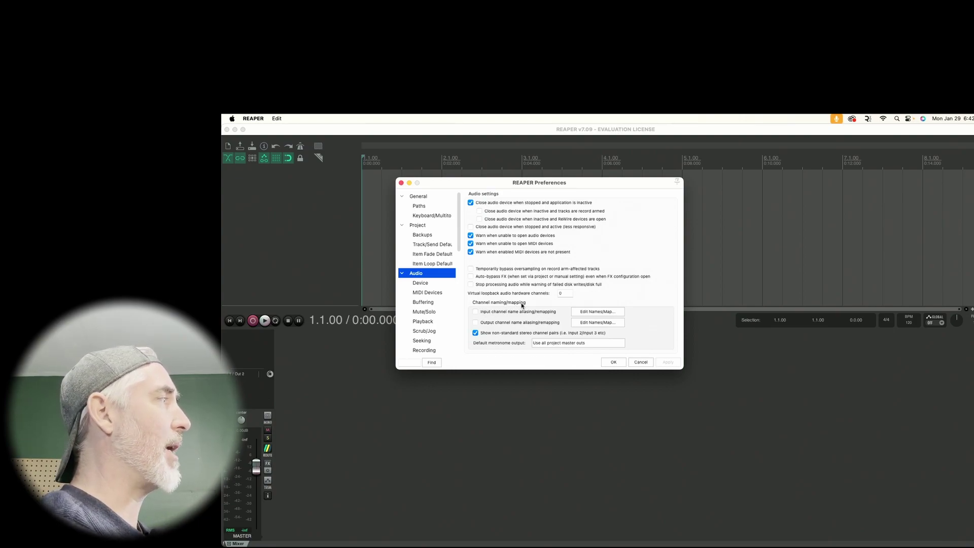
Enable input channel name aliasing and reset the Ui24 alias list to default In 1, In 2 names.
left_click(476, 312)
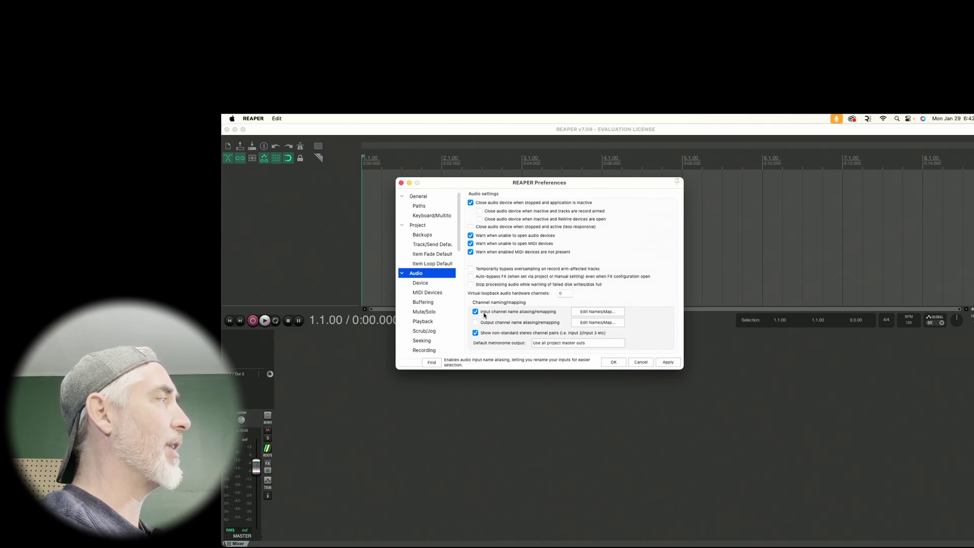
left_click(596, 313)
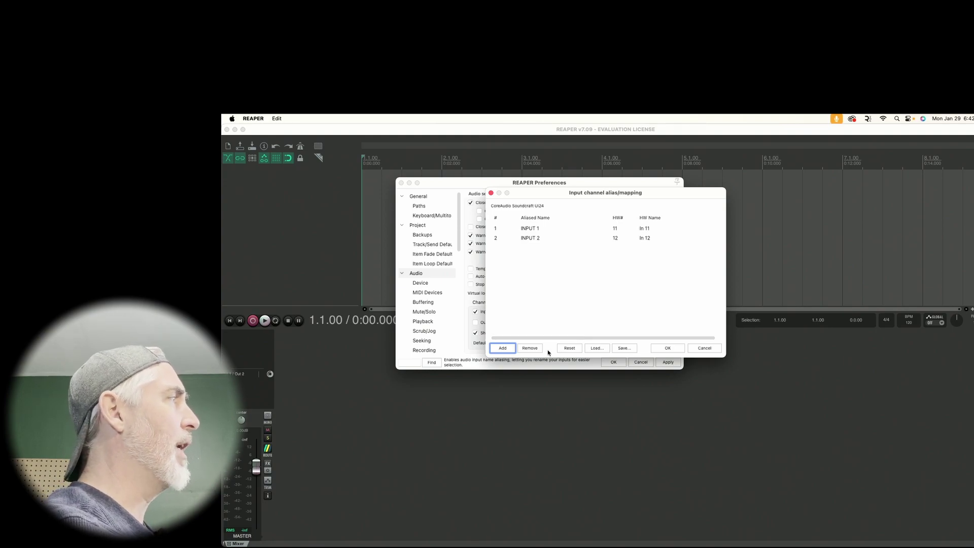
left_click(570, 348)
left_click(588, 284)
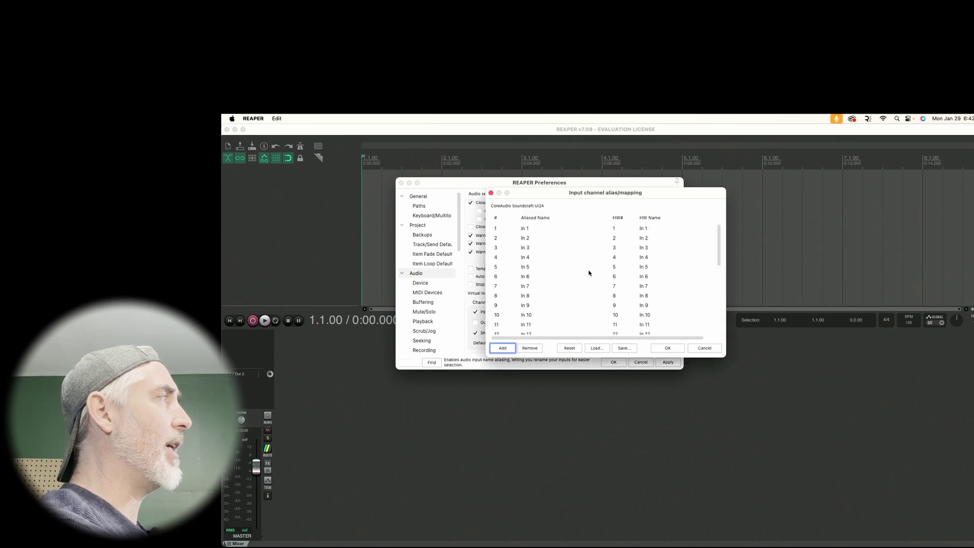
scroll(565, 260, "down", 5)
scroll(565, 263, "up", 5)
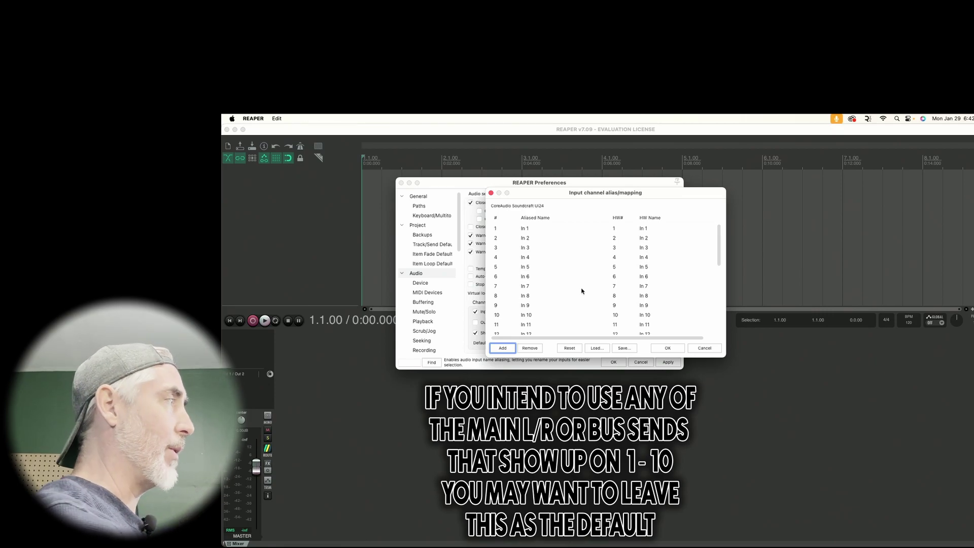
Remove all input aliases and add one named 'INPUT 11' mapped to hardware input In 11.
key("super+a")
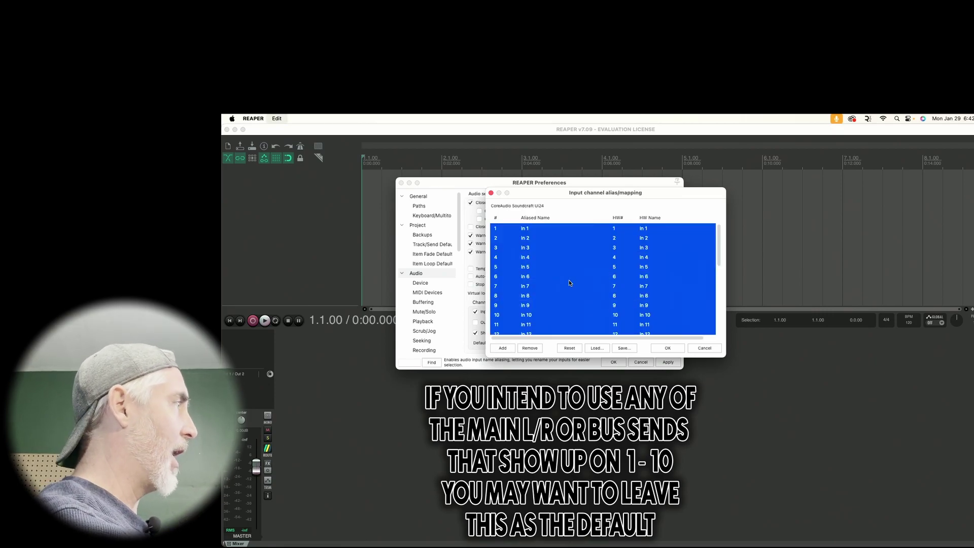
left_click(528, 348)
left_click(503, 348)
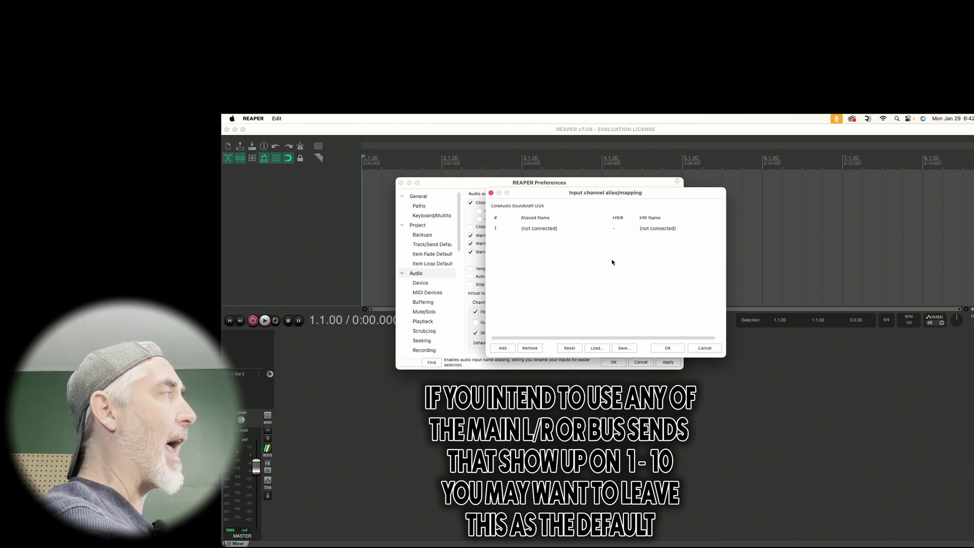
double_click(541, 229)
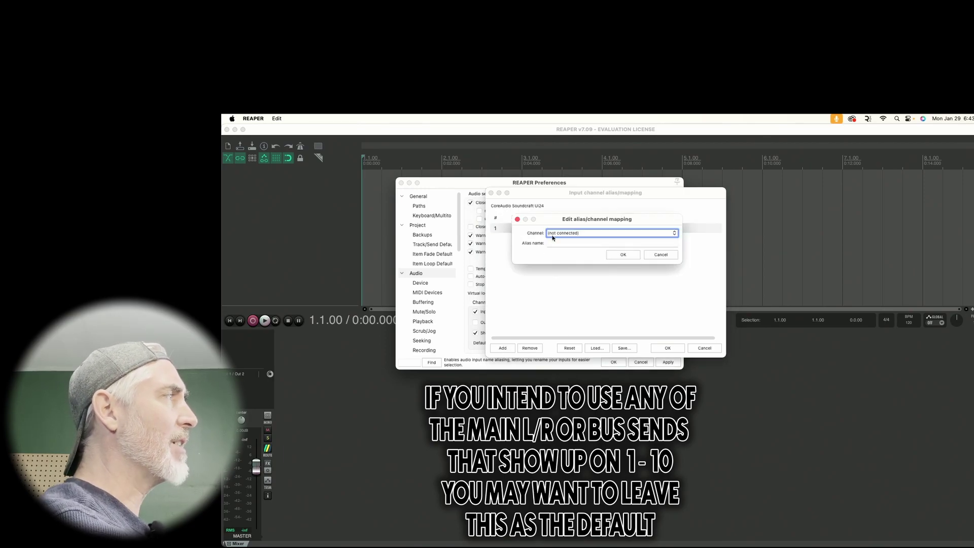
left_click(575, 233)
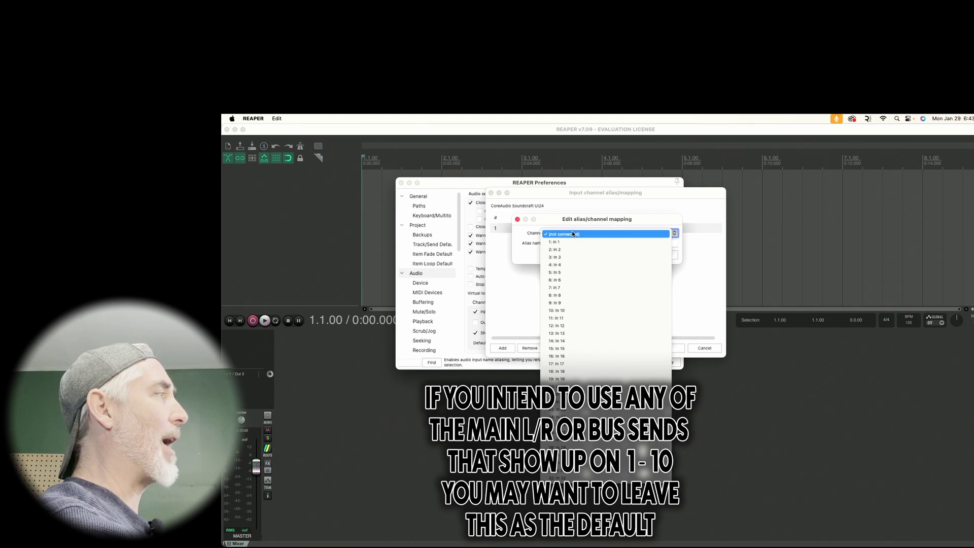
left_click(567, 318)
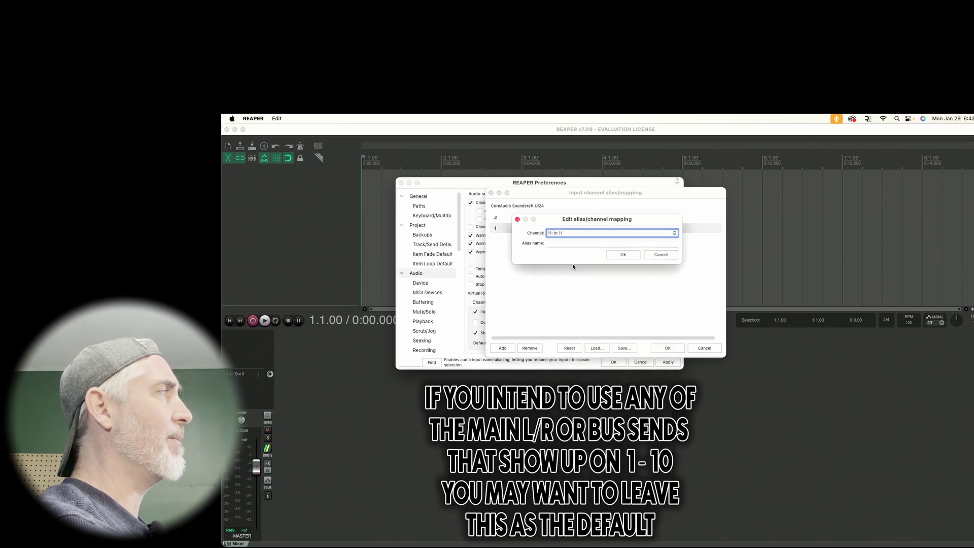
left_click(573, 243)
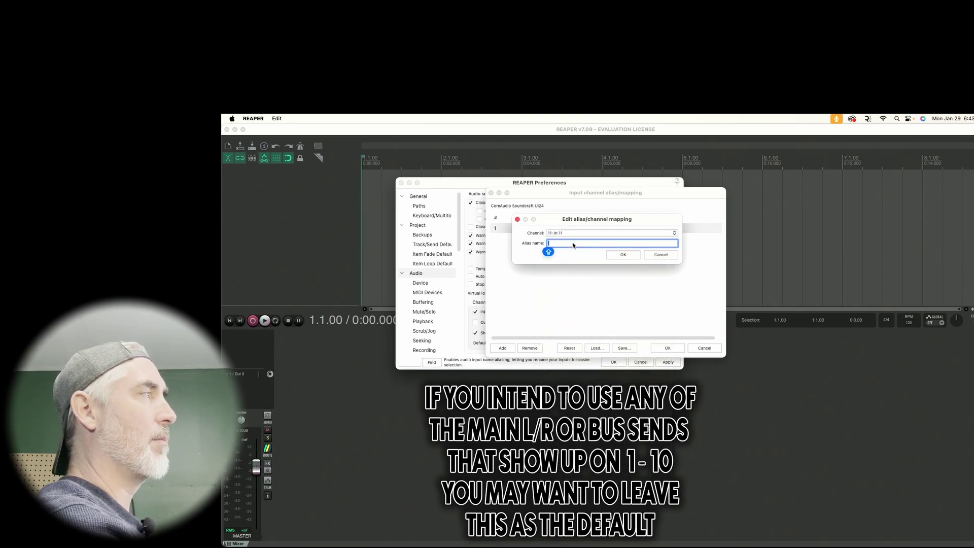
type("INPUT 1")
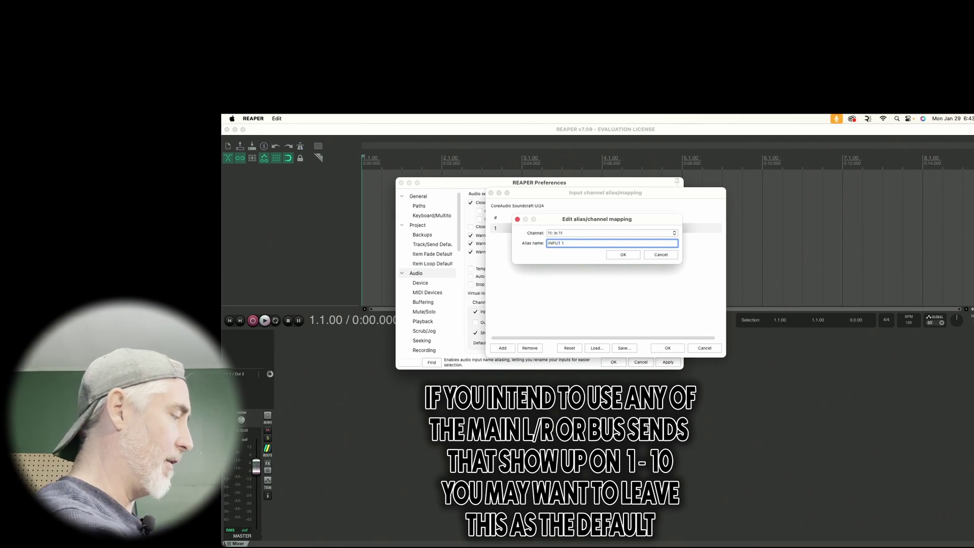
type("1")
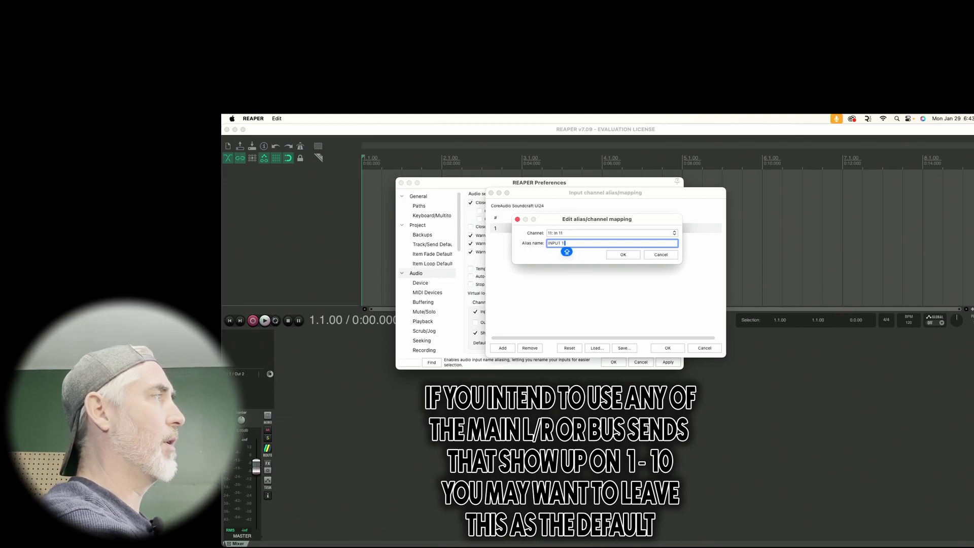
key("Return")
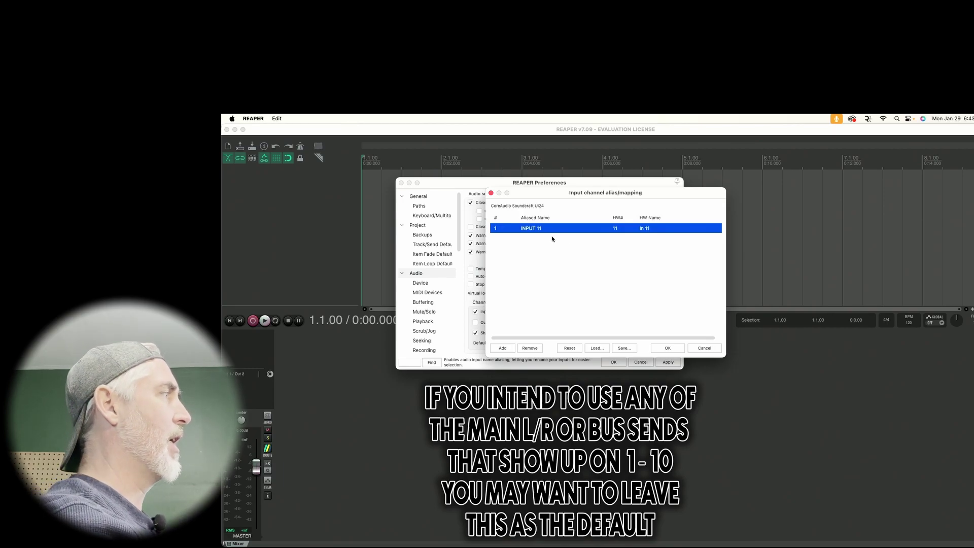
Add a second alias 'INPUT 12' mapped to In 12, then apply and close Preferences.
left_click(503, 347)
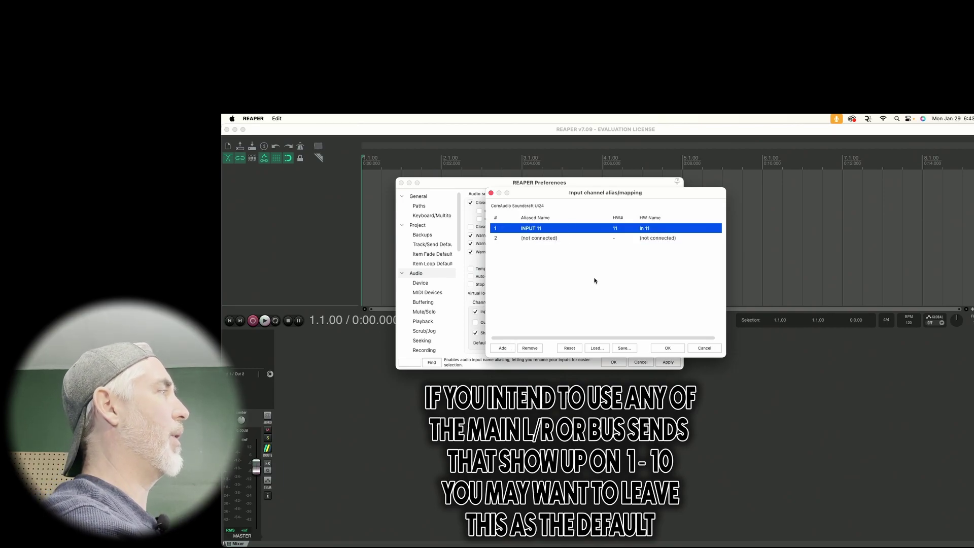
double_click(537, 238)
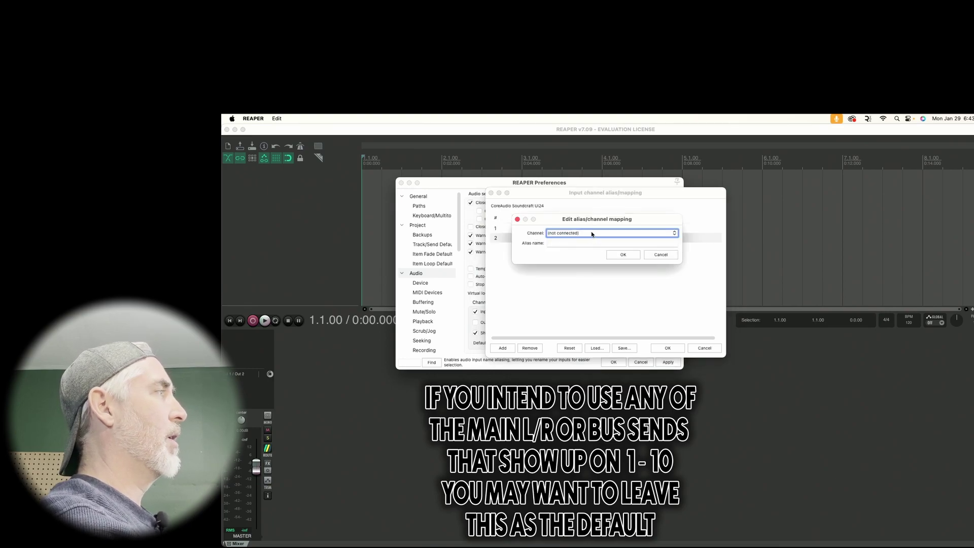
left_click(591, 234)
left_click(573, 325)
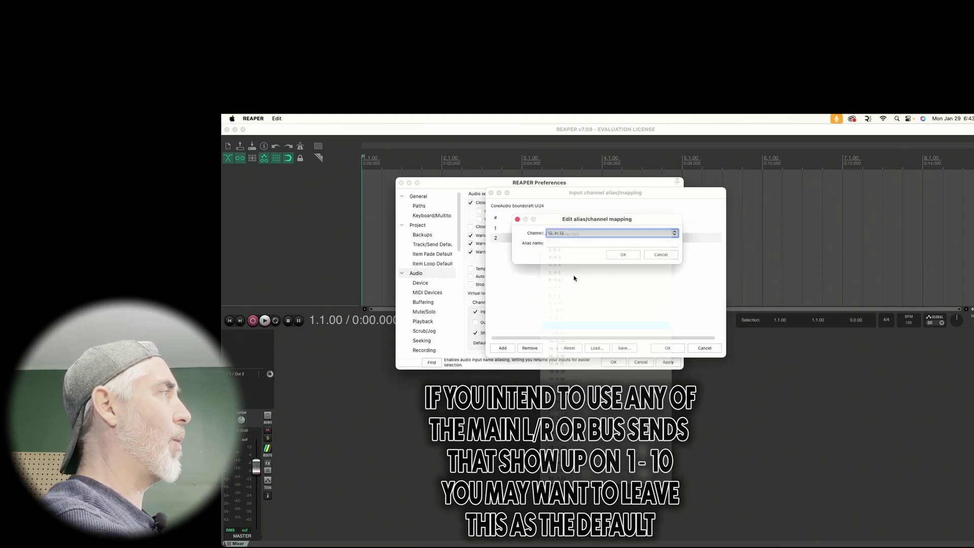
left_click(559, 244)
type("INPUT 12")
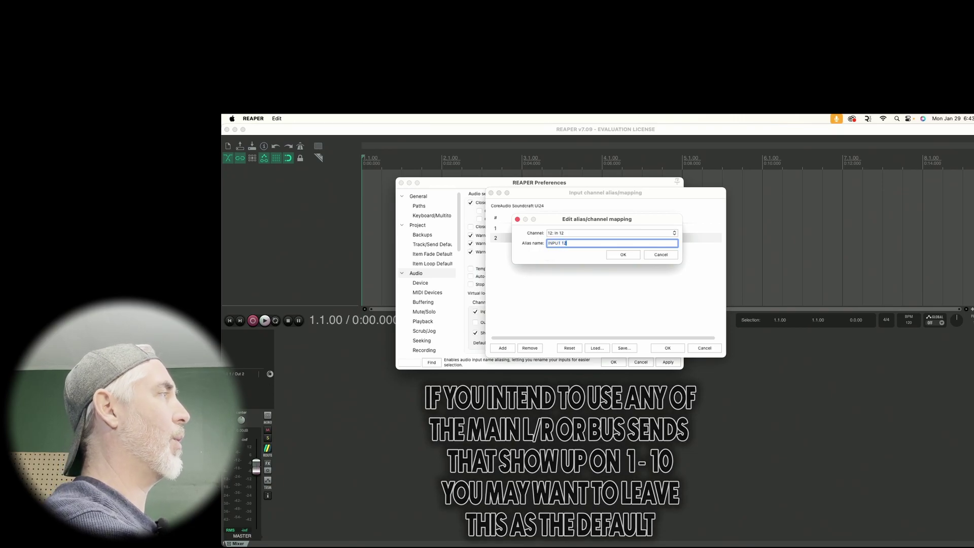
key("Return")
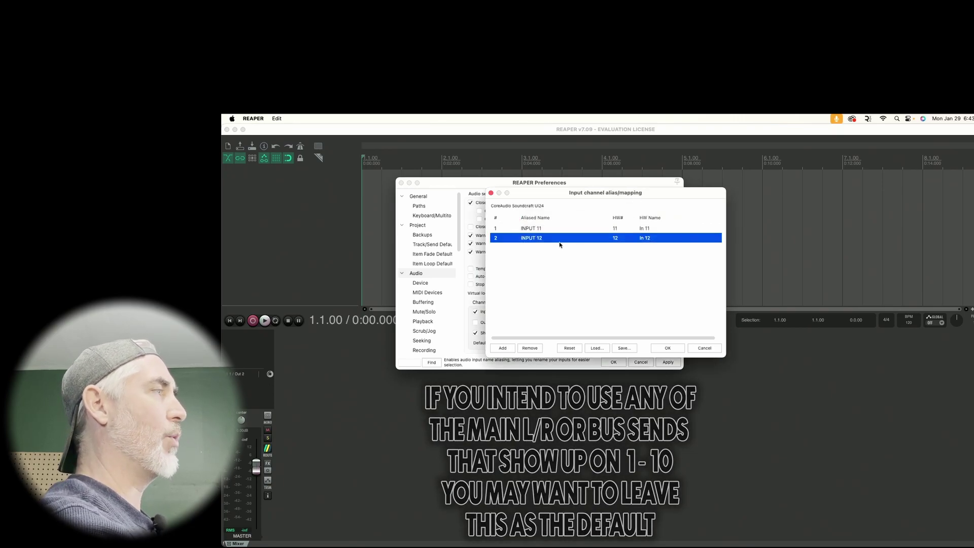
left_click(667, 348)
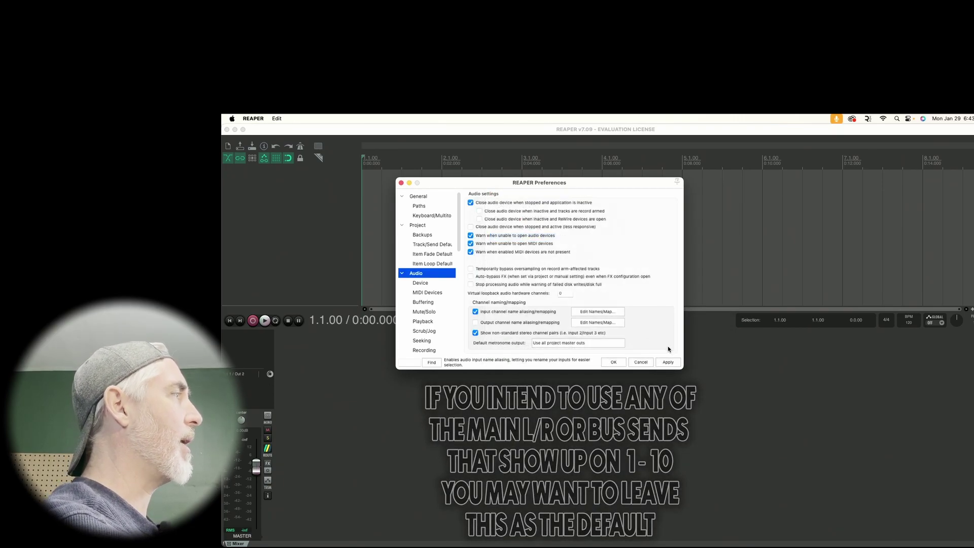
left_click(667, 362)
left_click(613, 362)
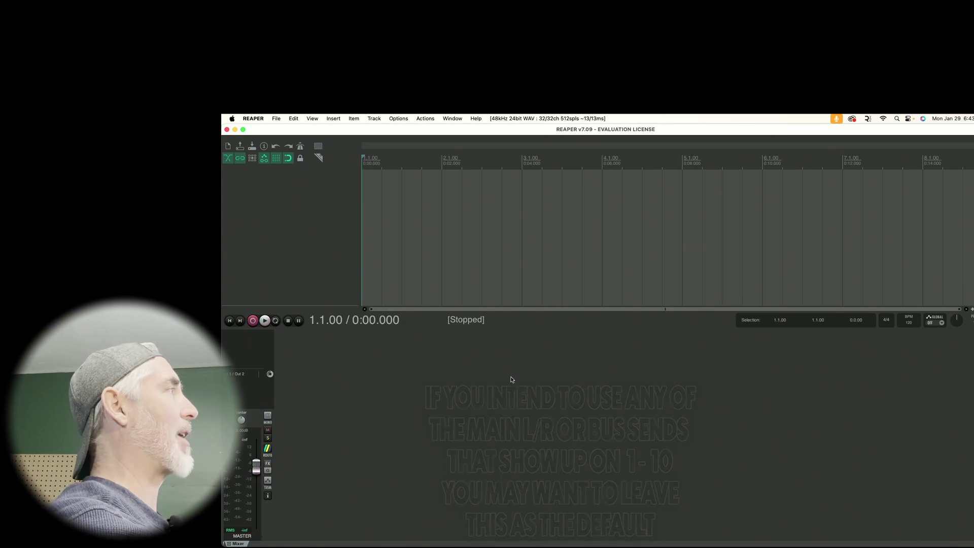
left_click(375, 118)
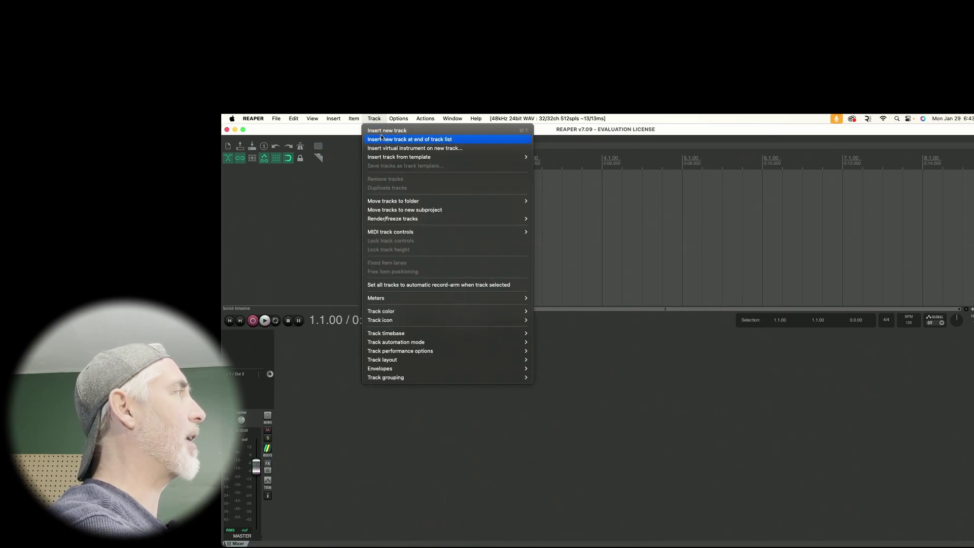
left_click(378, 119)
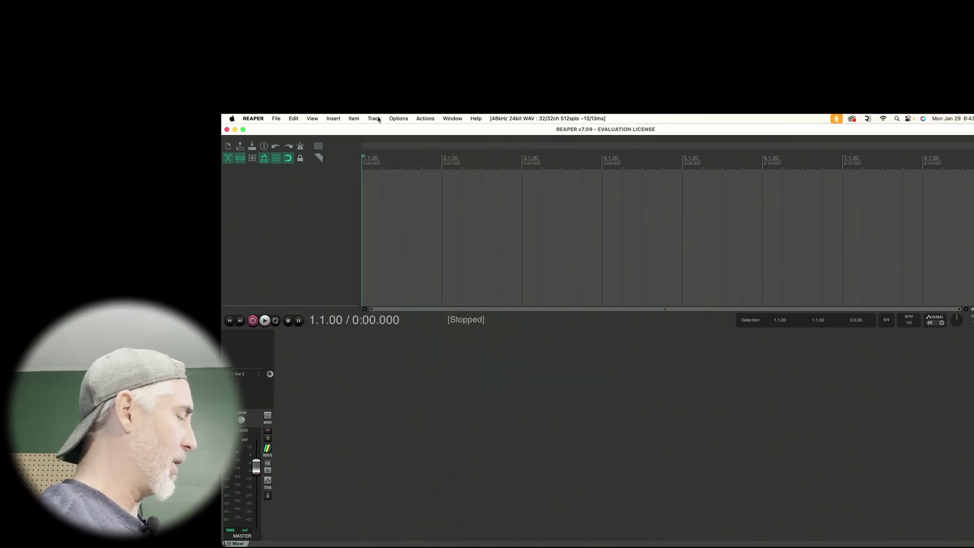
key("super+t")
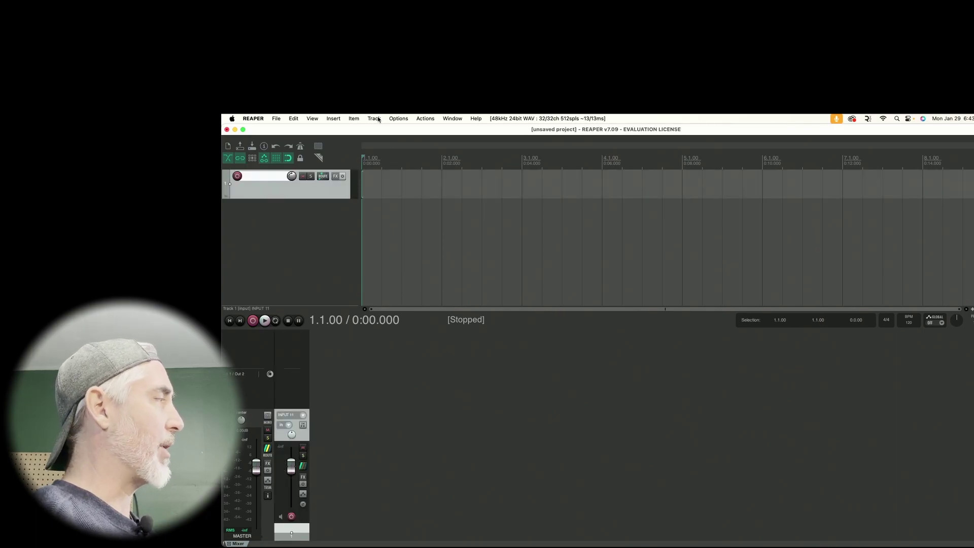
key("super+t")
key("super+t")
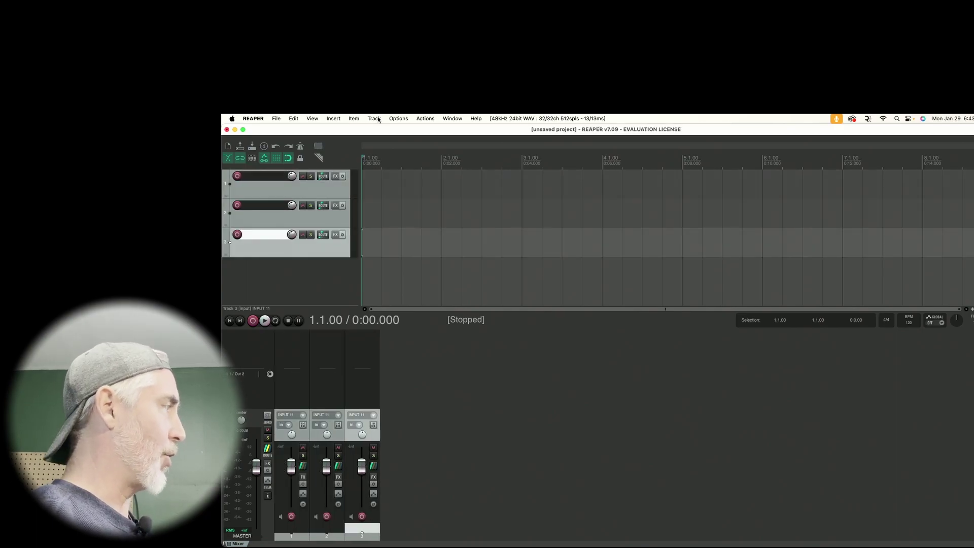
key("super+z")
key("super+z")
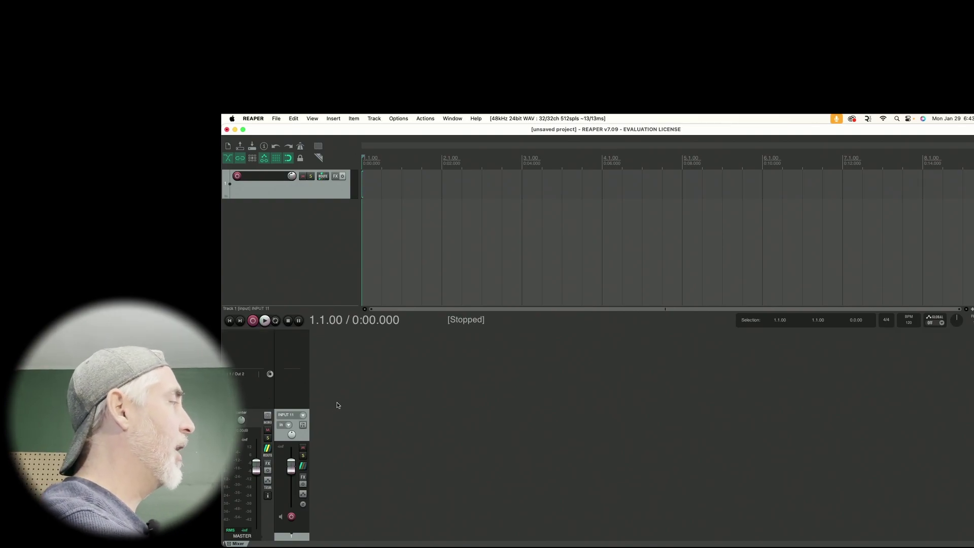
left_click(304, 417)
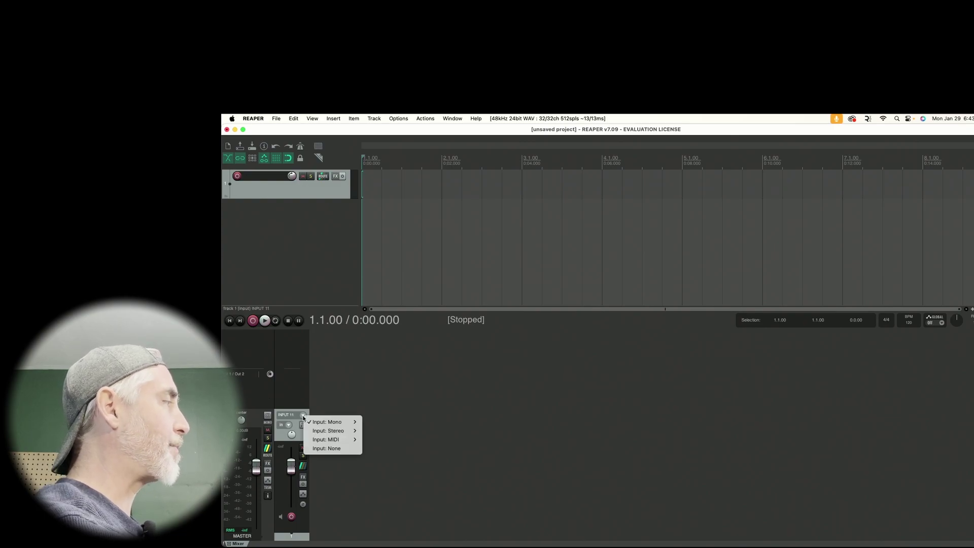
mouse_move(337, 422)
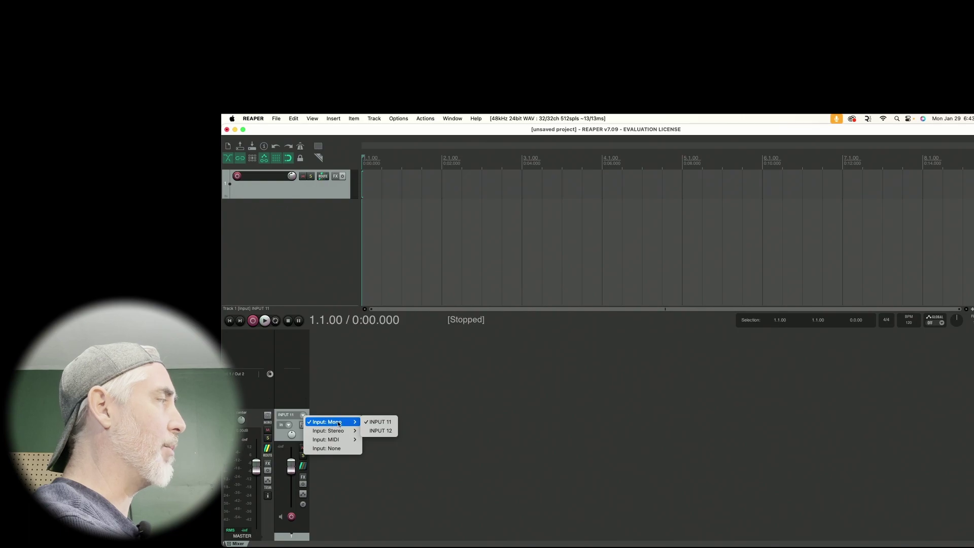
left_click(303, 413)
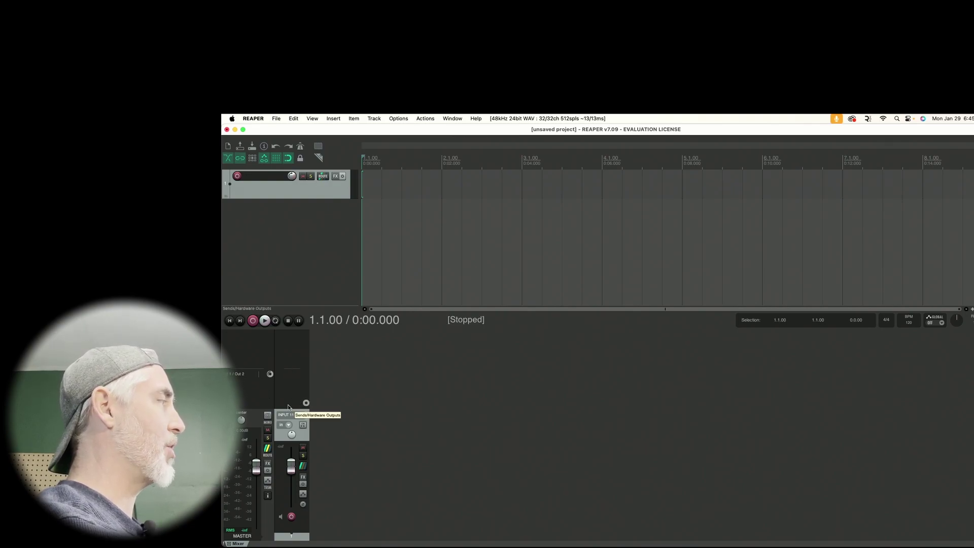
Add hardware output 1: Out 1 to track 1's routing and close the routing window.
left_click(288, 403)
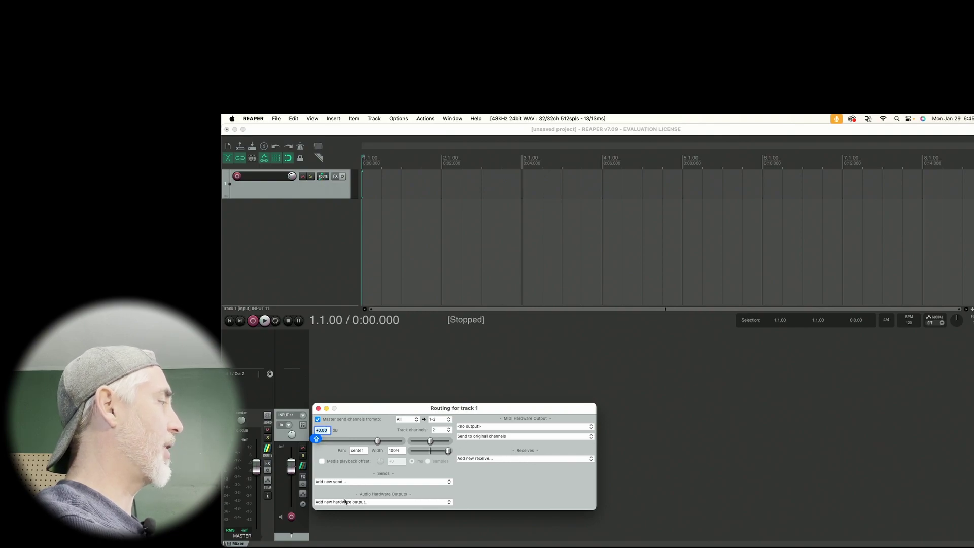
left_click(344, 503)
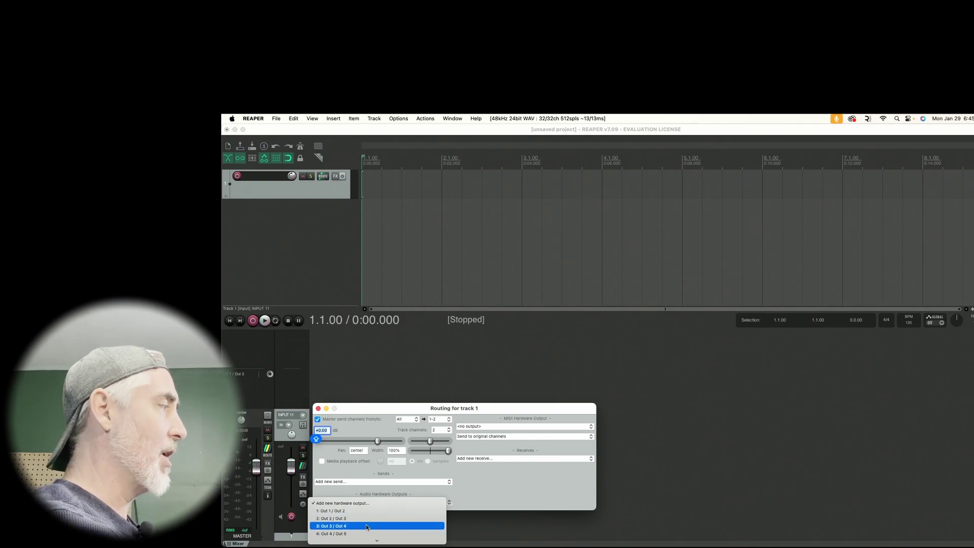
mouse_move(376, 540)
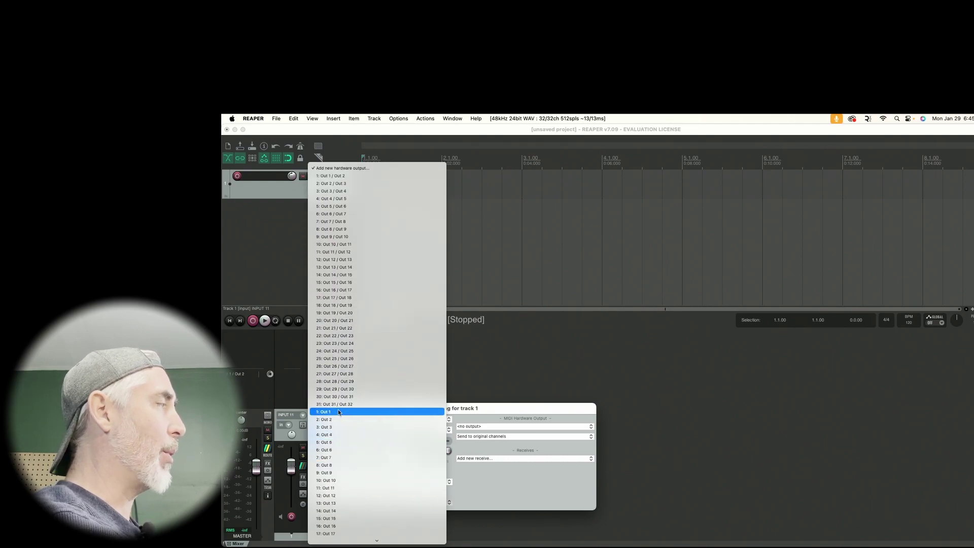
left_click(353, 412)
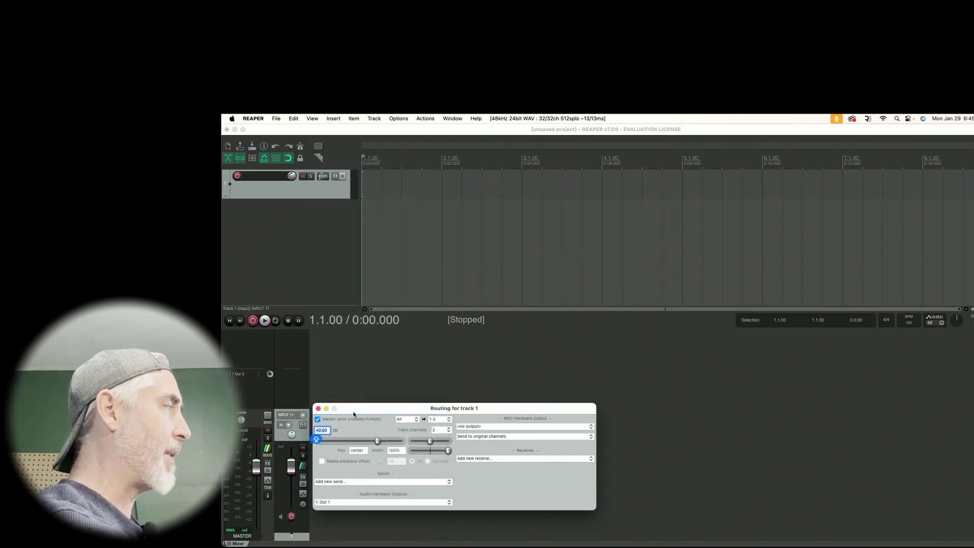
left_click(318, 391)
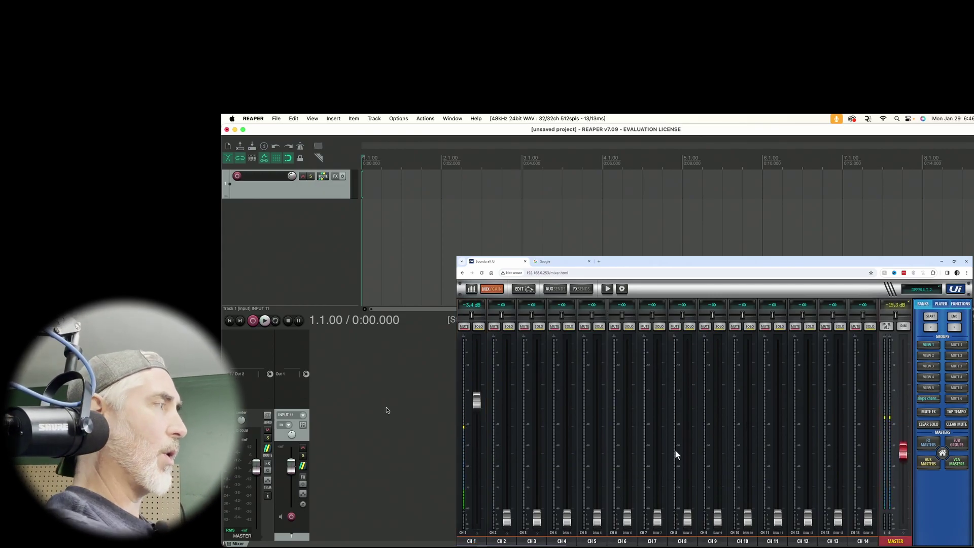
Arm track 1 and record a take from INPUT 11, saving it as 01-240129_1846.wav.
left_click(291, 517)
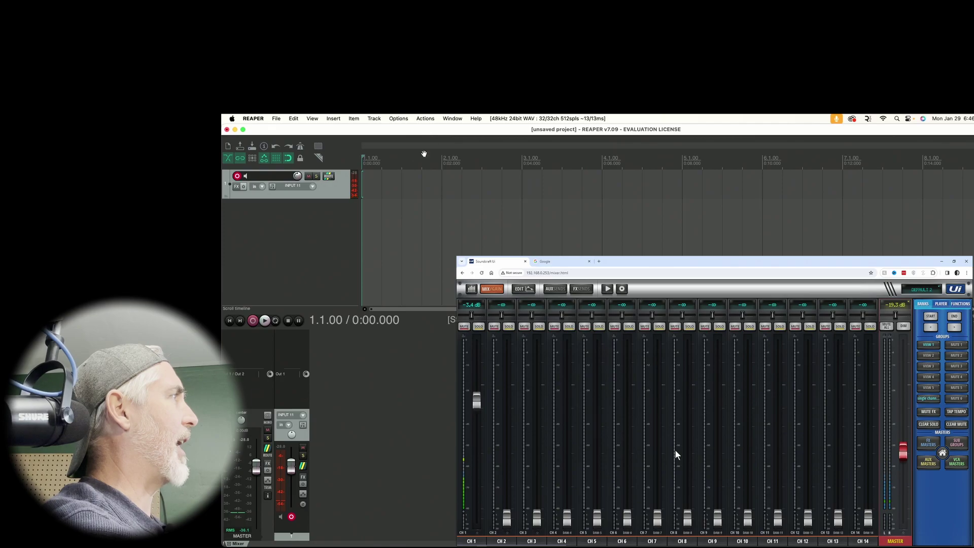
left_click(392, 179)
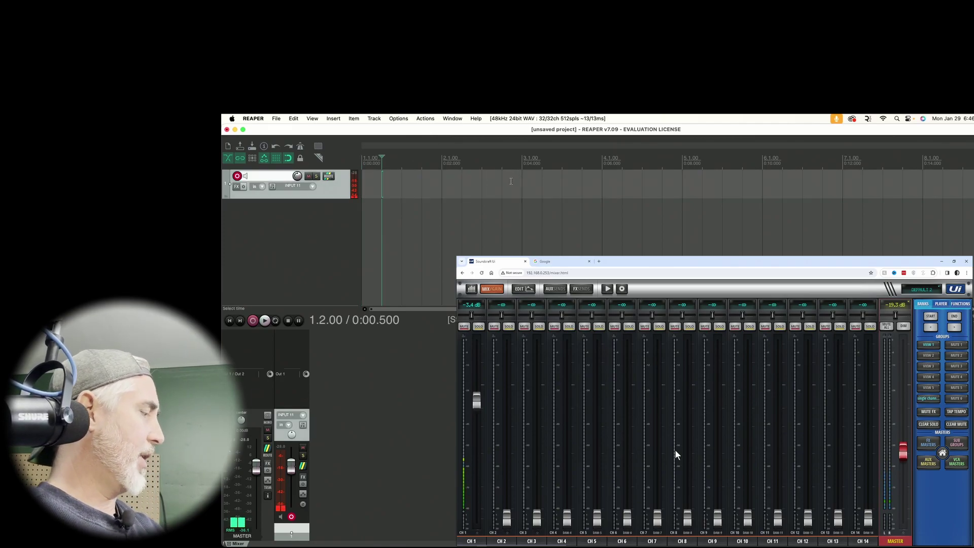
key("super+r")
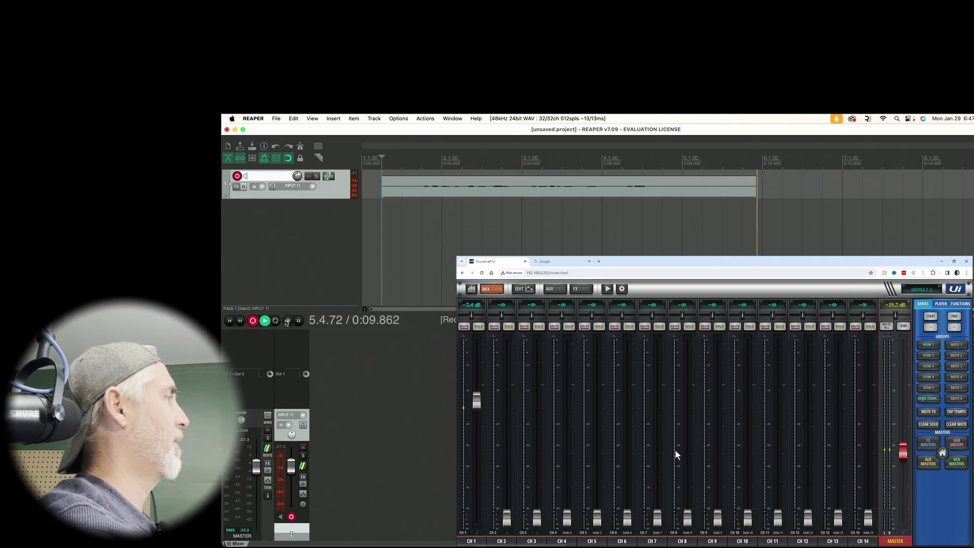
key("space")
left_click(698, 247)
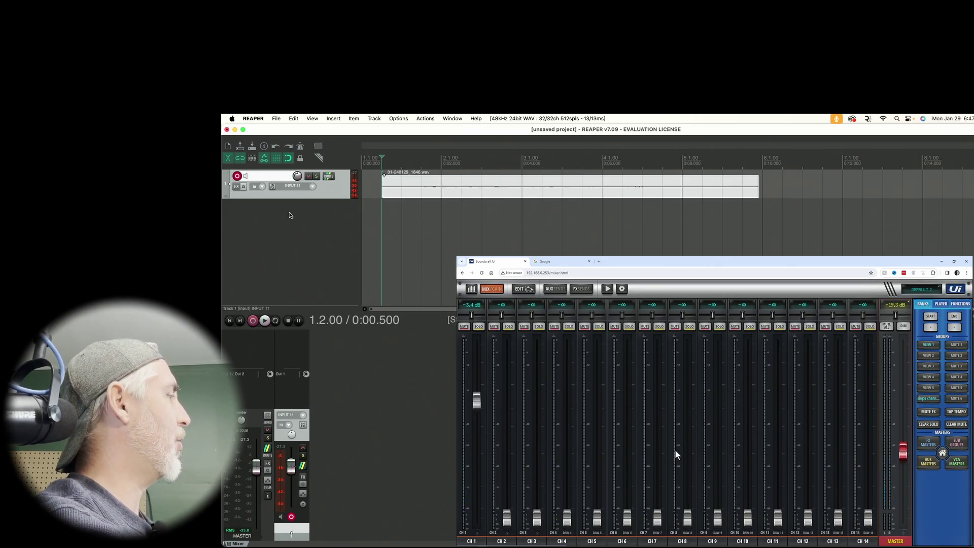
Disarm track 1, play the take from 0:01.500, and select CH4 in the web mixer.
left_click(237, 176)
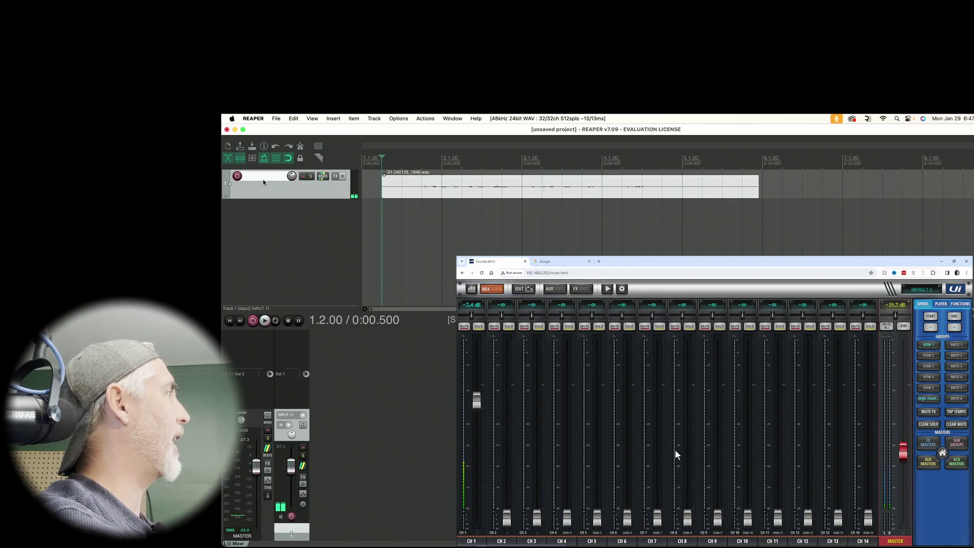
left_click(421, 157)
key("space")
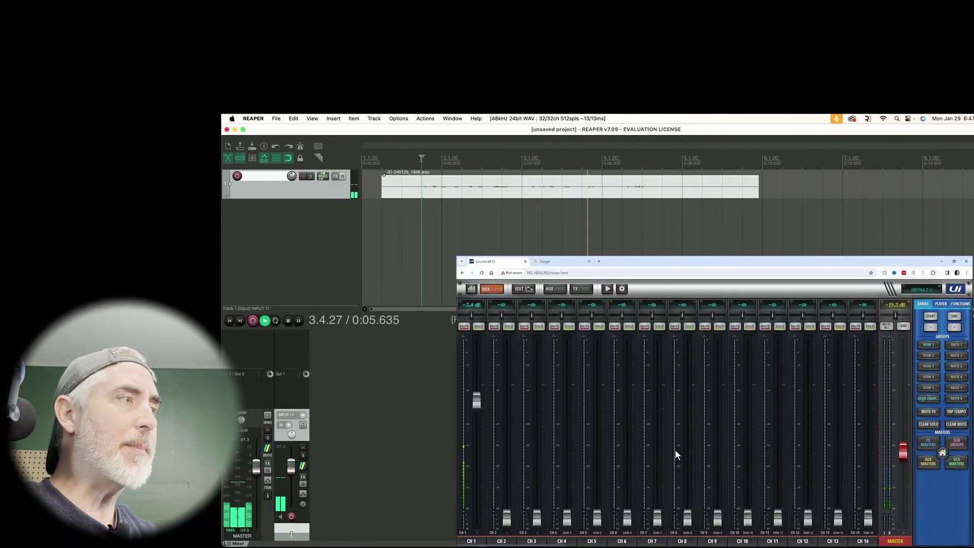
key("space")
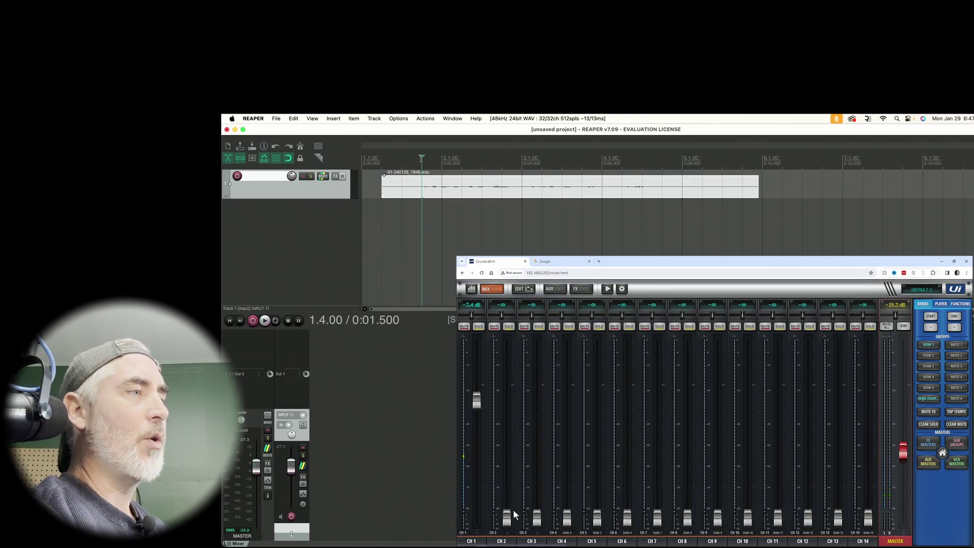
left_click(563, 539)
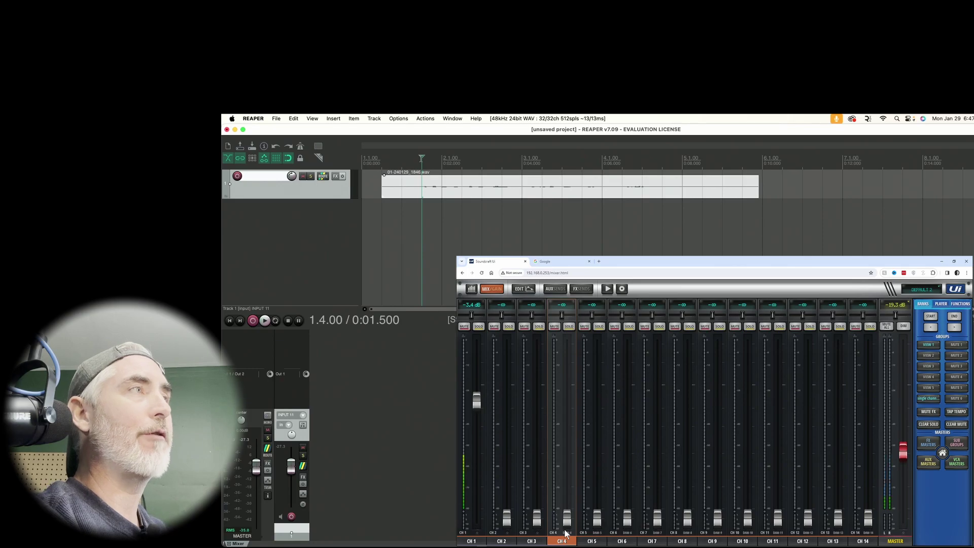
Patch channel 4's input source to USB-DAW slot 1 and return to the mixer view.
left_click(519, 290)
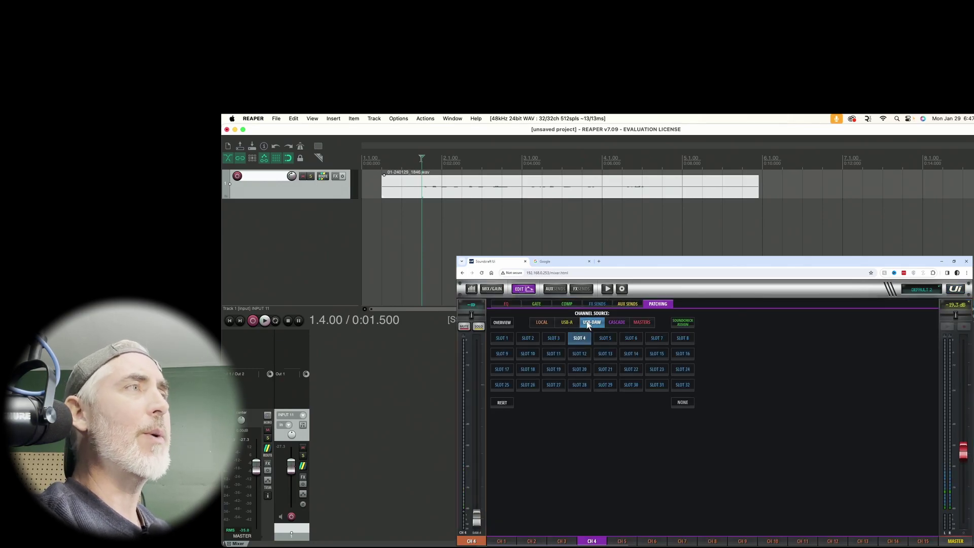
left_click(505, 337)
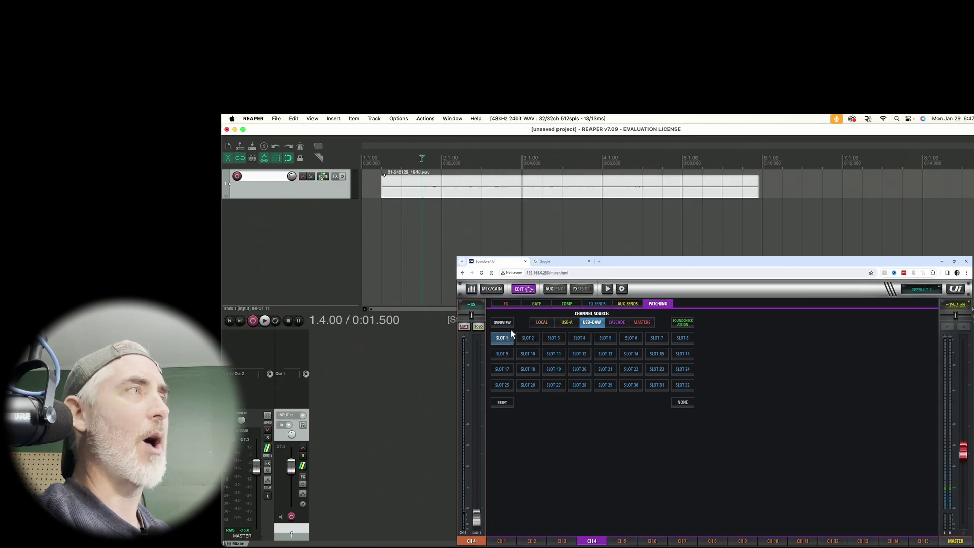
left_click(522, 290)
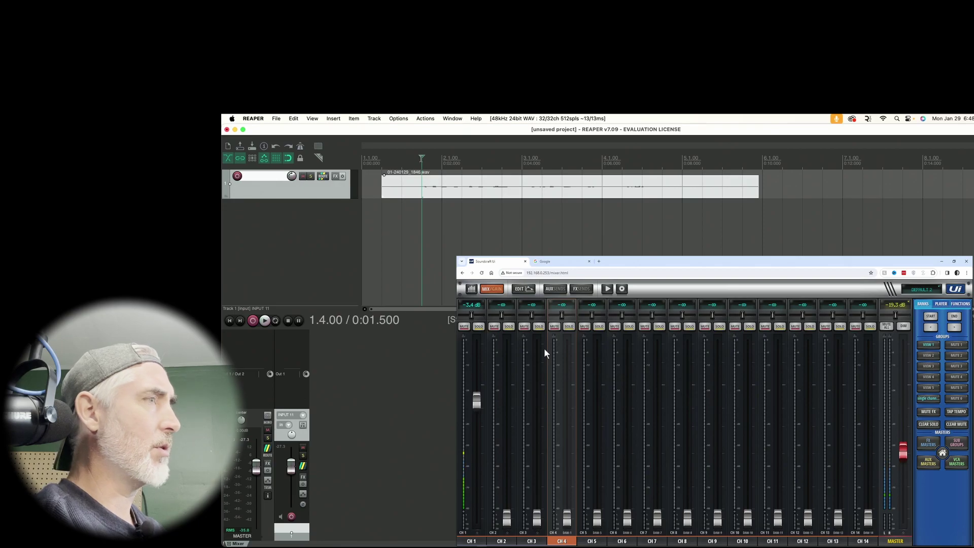
Play the REAPER recording while raising the CH4 fader to about -1.6 dB, then scroll the strips.
key("space")
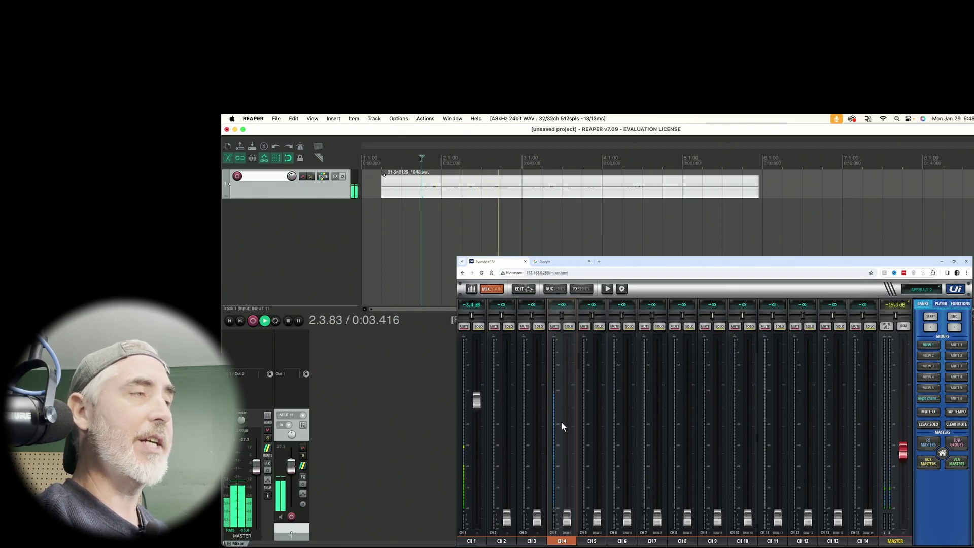
key("space")
left_click_drag(566, 519, 568, 396)
key("space")
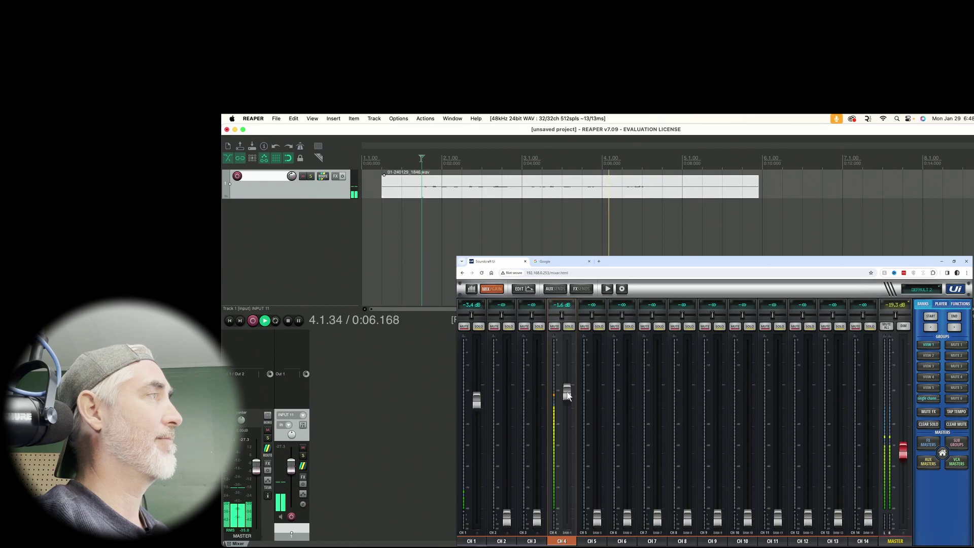
key("space")
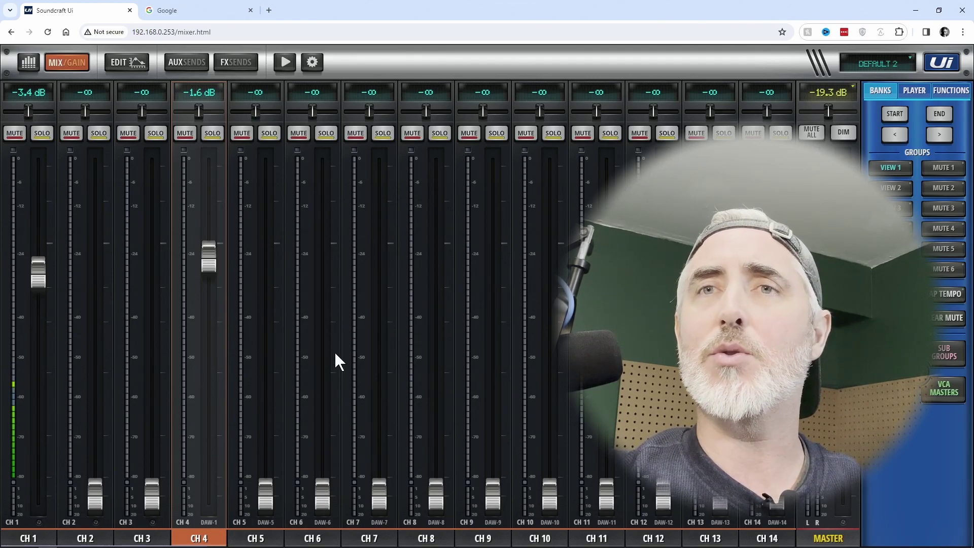
left_click_drag(546, 340, 404, 352)
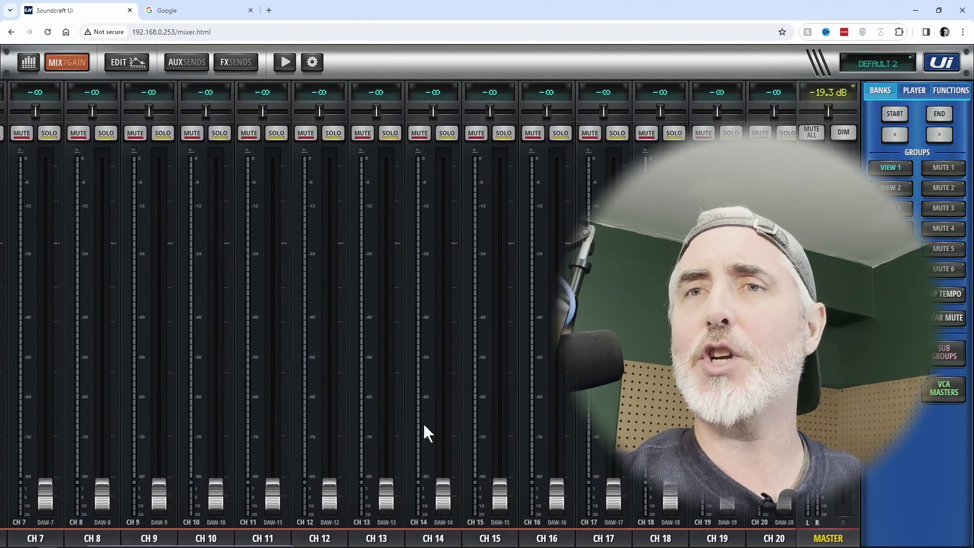